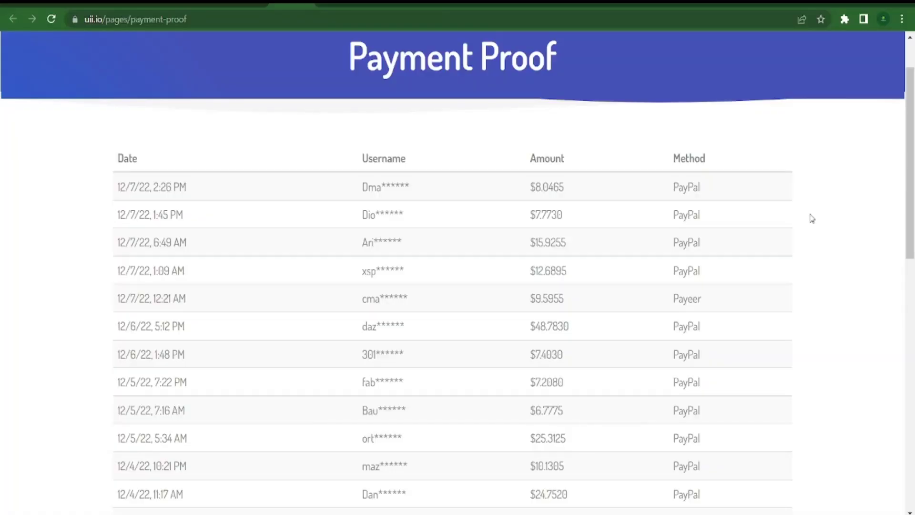
# Scroll through the uii.io Payment Proof payout list down to its 593-page pagination.
pyautogui.scroll(-1, 687, 183)
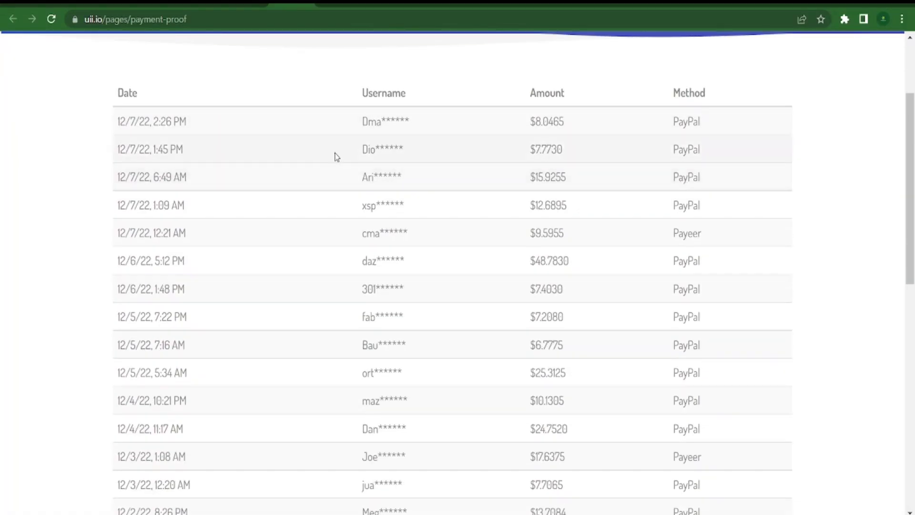
pyautogui.scroll(-1, 445, 172)
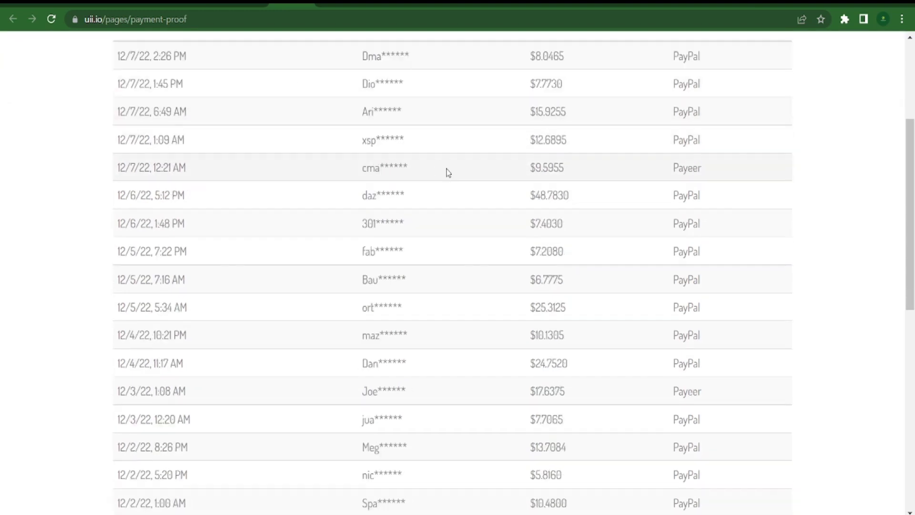
pyautogui.scroll(-1, 467, 181)
pyautogui.scroll(-3, 467, 184)
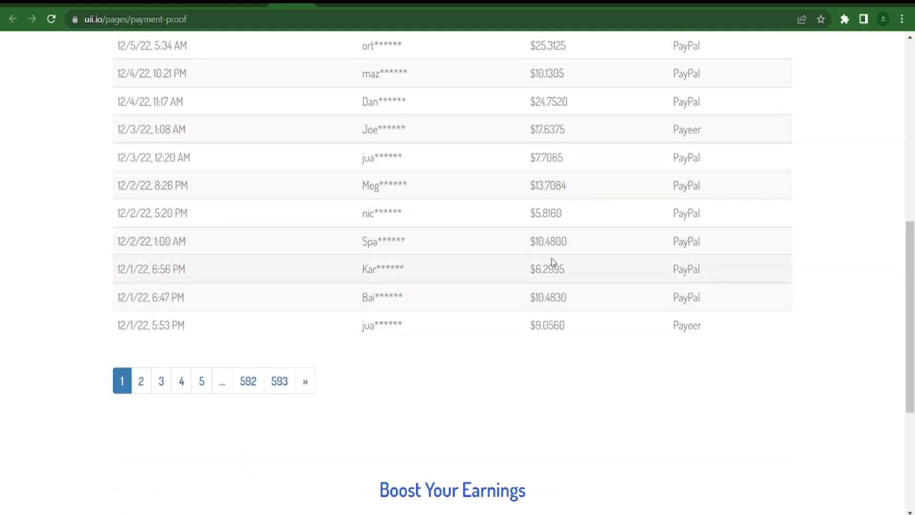
pyautogui.scroll(1, 552, 263)
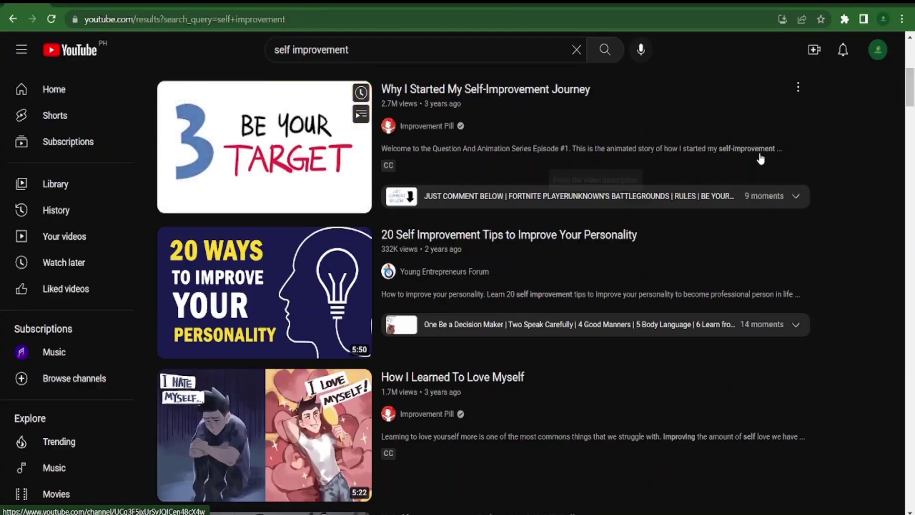
# Browse the YouTube 'self improvement' results, then the 'how to be attractive' Psych2Go results.
pyautogui.scroll(-8, 443, 171)
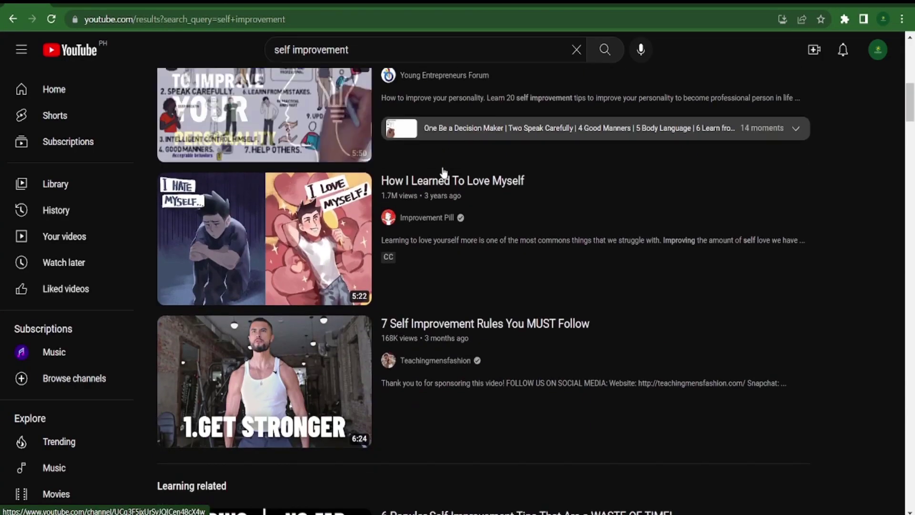
pyautogui.scroll(-10, 443, 171)
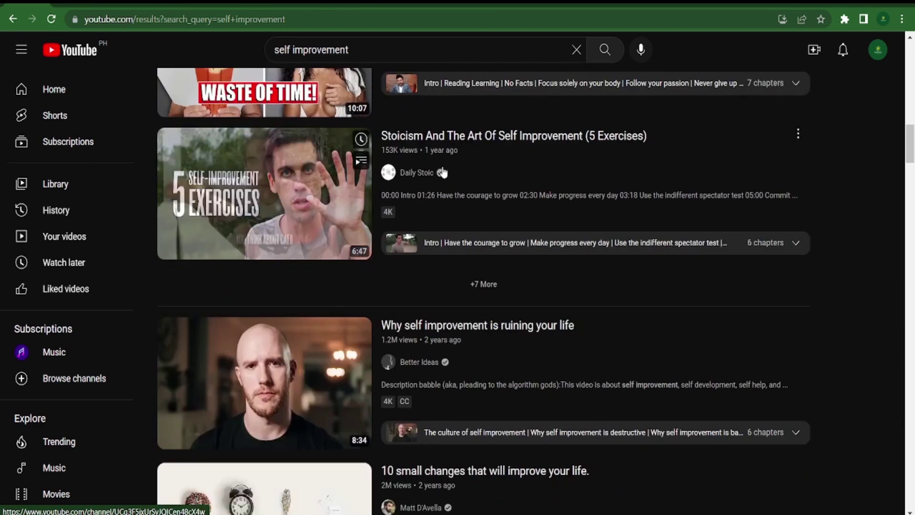
pyautogui.scroll(1, 442, 166)
pyautogui.scroll(15, 442, 166)
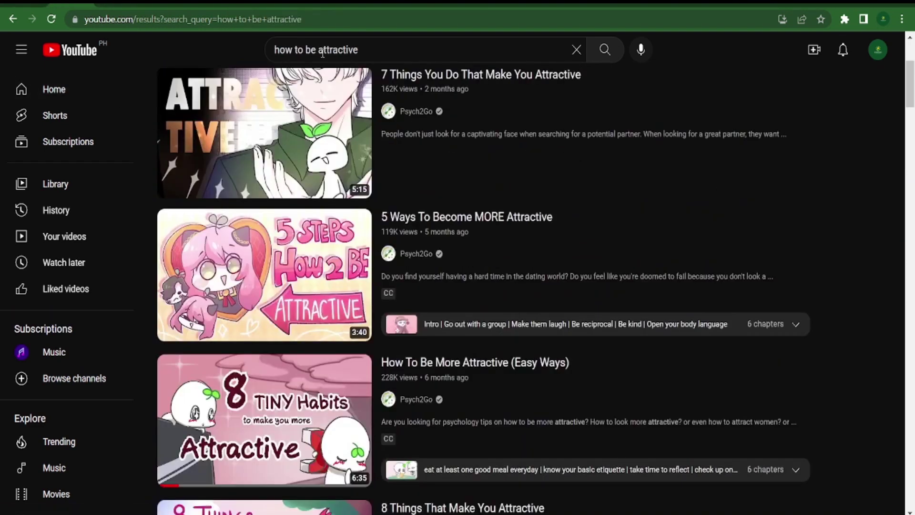
pyautogui.scroll(4, 323, 53)
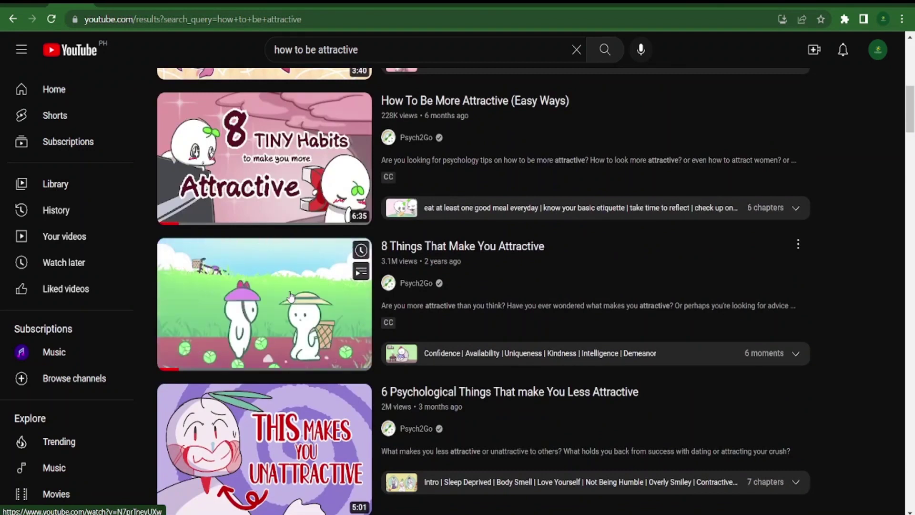
pyautogui.scroll(-6, 290, 296)
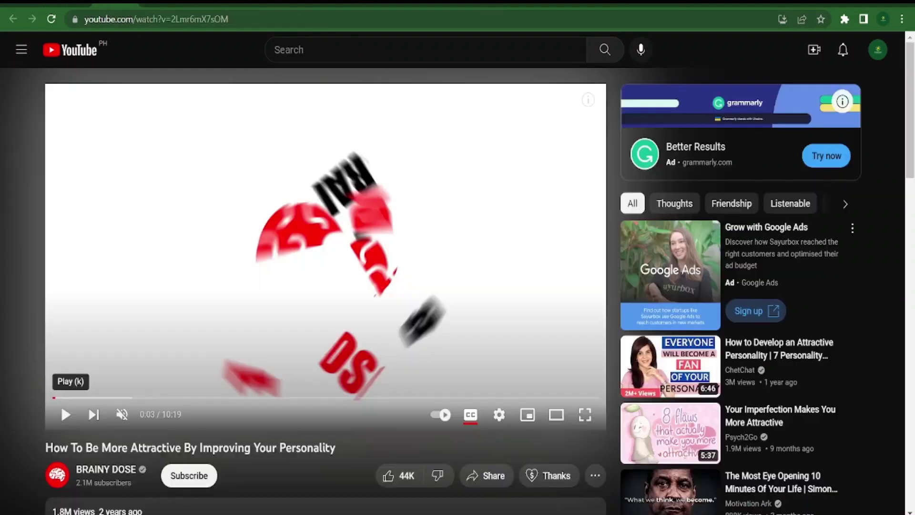
# Copy the youtu.be/2Lmr6mX7sOM share link for 'How To Be More Attractive By Improving Your Personality'.
pyautogui.scroll(-5, 455, 202)
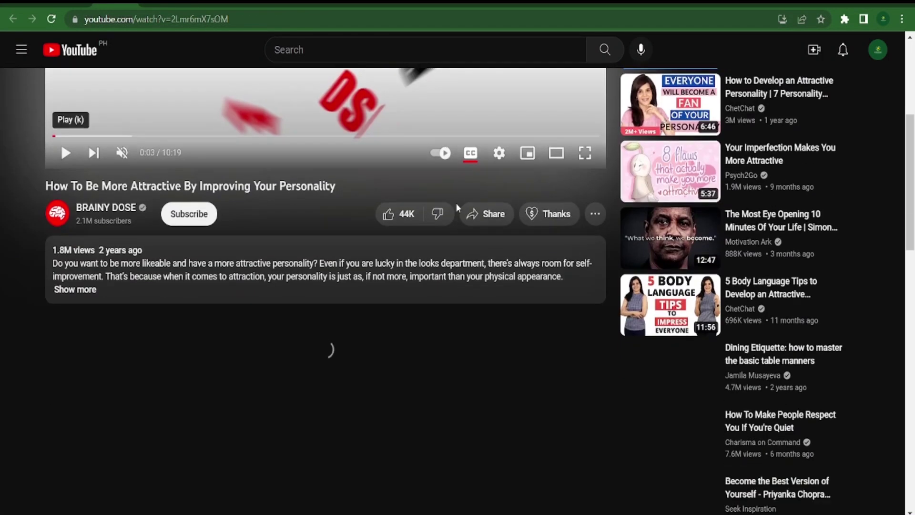
pyautogui.click(490, 219)
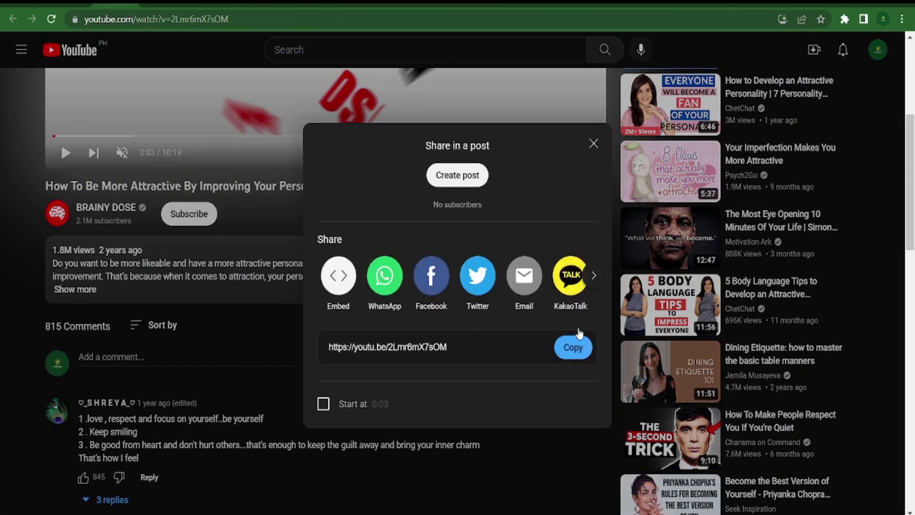
pyautogui.click(573, 348)
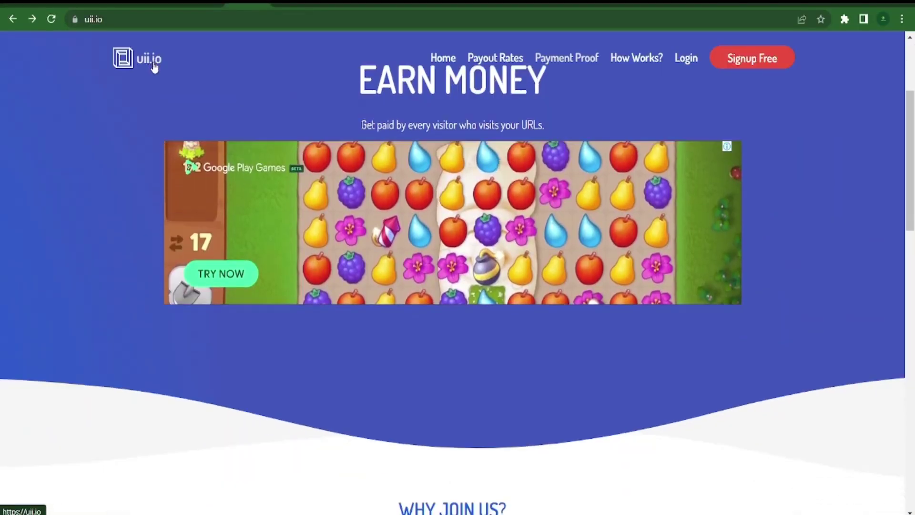
pyautogui.scroll(-3, 153, 70)
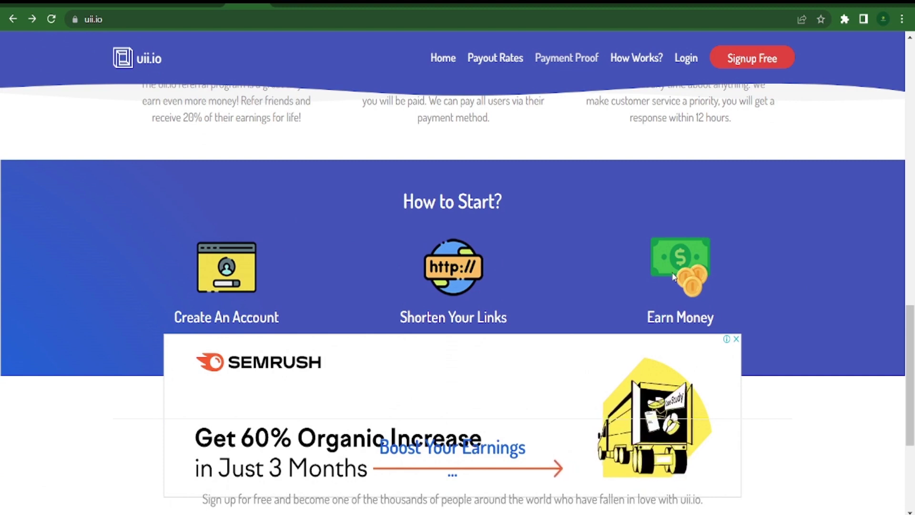
pyautogui.scroll(6, 673, 276)
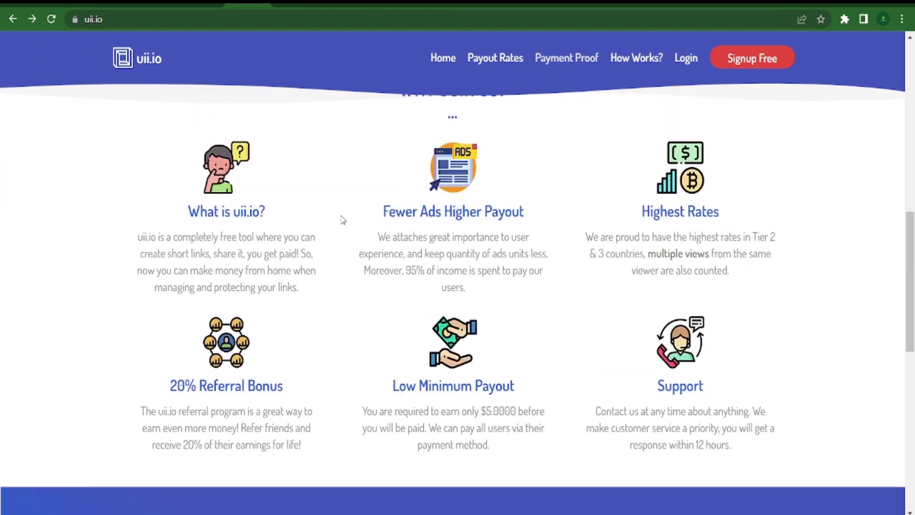
pyautogui.scroll(-4, 341, 216)
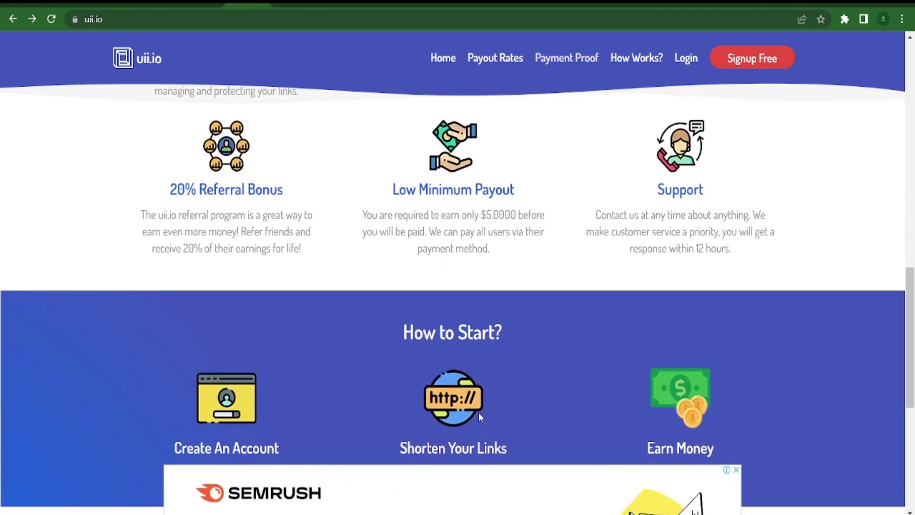
pyautogui.scroll(6, 624, 404)
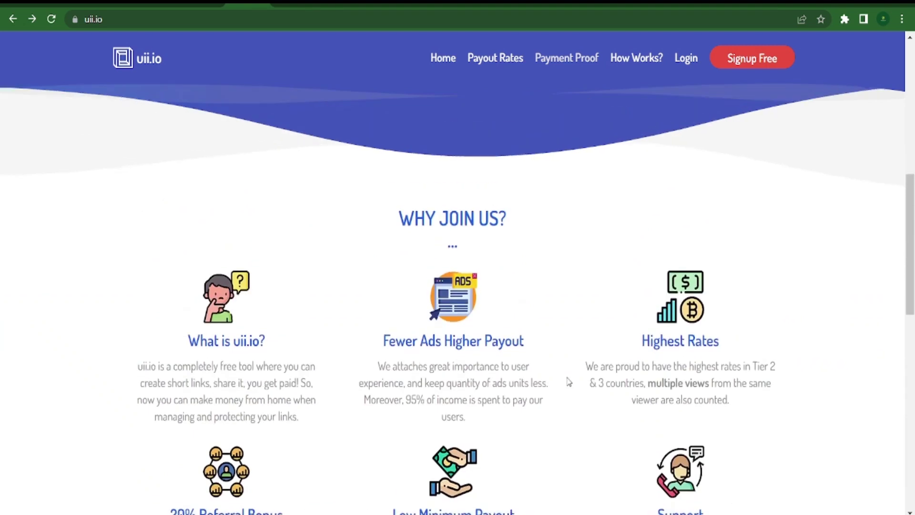
pyautogui.scroll(-2, 414, 313)
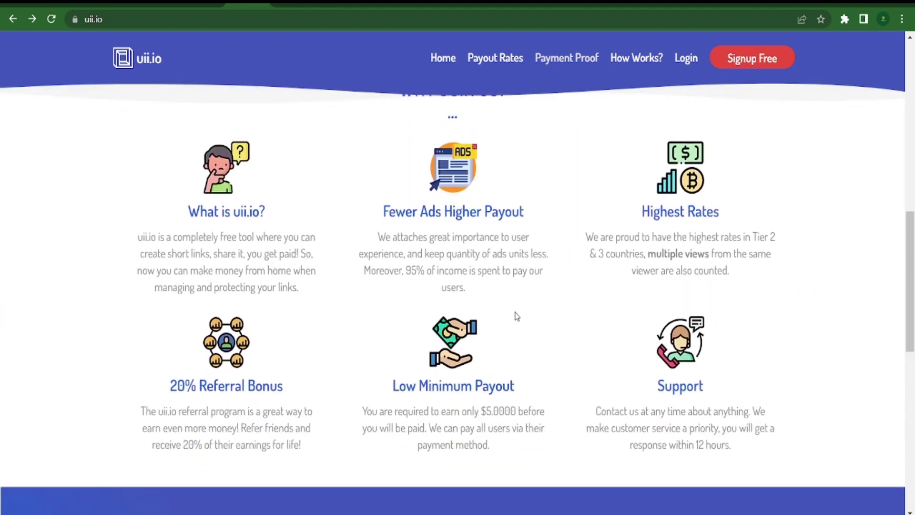
pyautogui.moveTo(222, 254); pyautogui.dragTo(277, 270)
pyautogui.moveTo(424, 254); pyautogui.dragTo(517, 270)
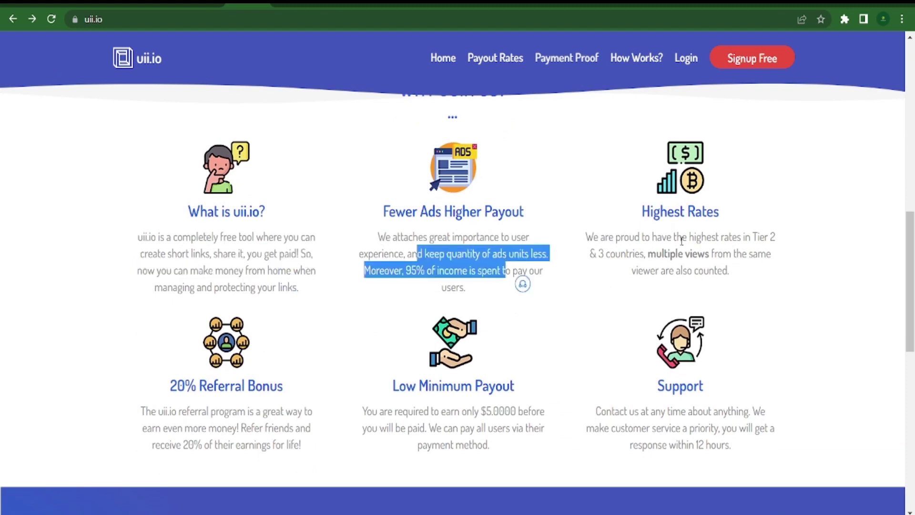
pyautogui.moveTo(648, 254); pyautogui.dragTo(729, 270)
pyautogui.moveTo(219, 410); pyautogui.dragTo(300, 444)
pyautogui.moveTo(423, 411); pyautogui.dragTo(527, 427)
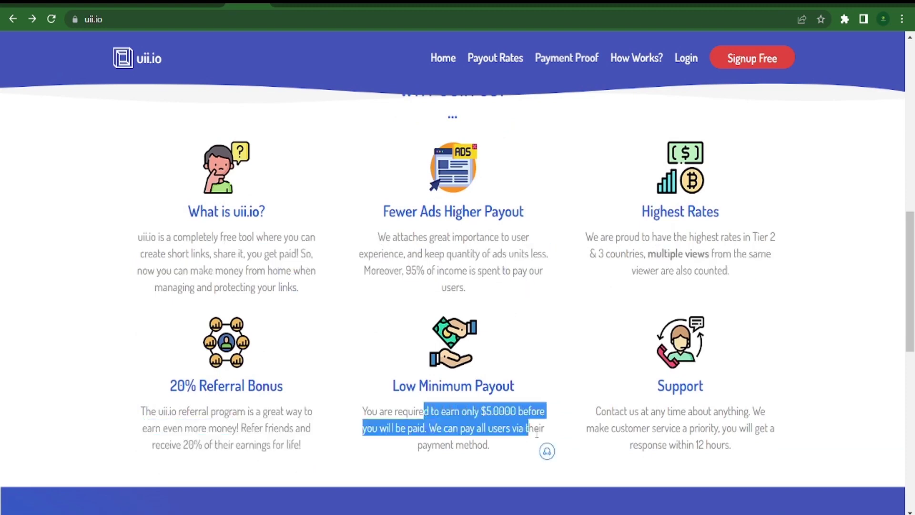
pyautogui.moveTo(669, 427); pyautogui.dragTo(750, 429)
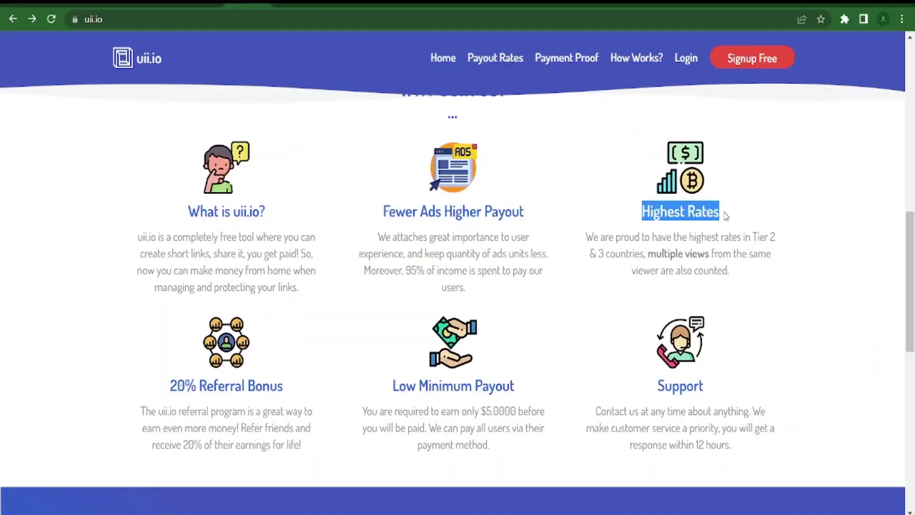
pyautogui.click(171, 65)
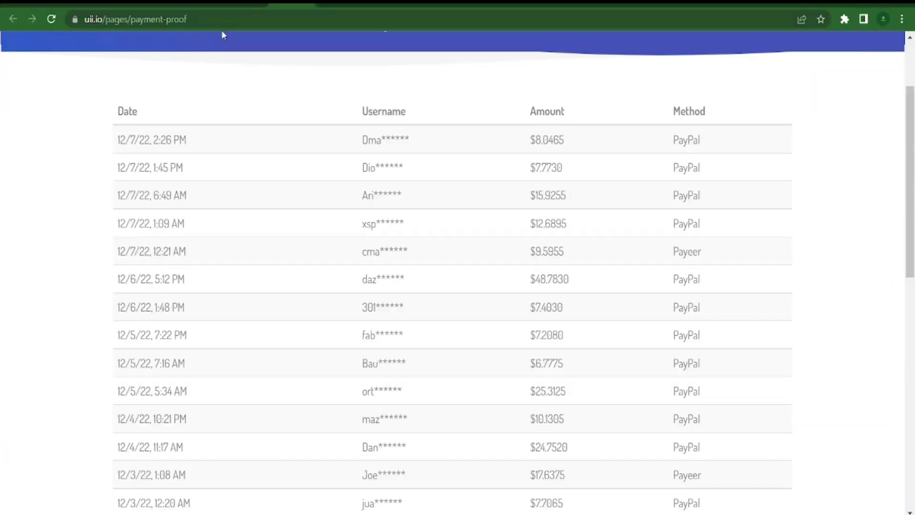
# Switch to the logged-in uii.io tab showing the December 2022 dashboard statistics.
pyautogui.click(330, 4)
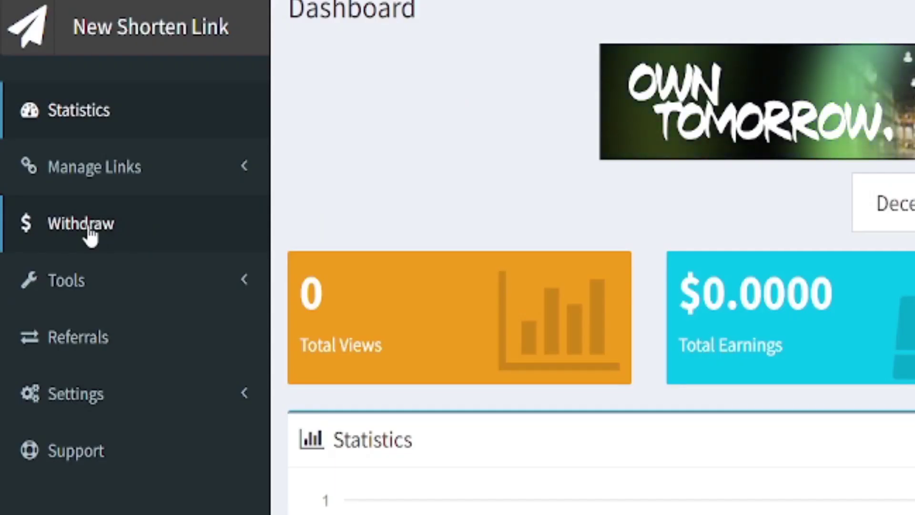
# Review the $0.0200 balance on Withdraw Funds, then bring up the new shorten-link form.
pyautogui.click(88, 235)
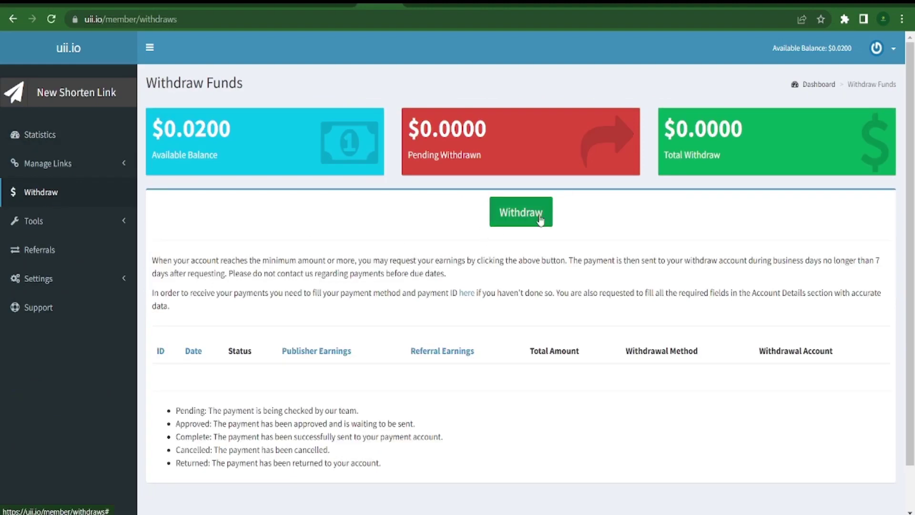
pyautogui.moveTo(152, 260); pyautogui.dragTo(870, 362)
pyautogui.click(870, 363)
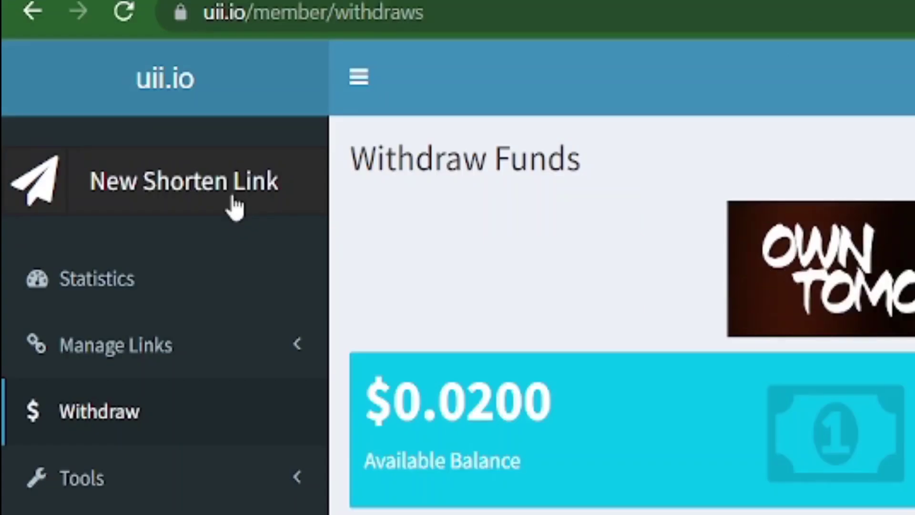
pyautogui.click(98, 101)
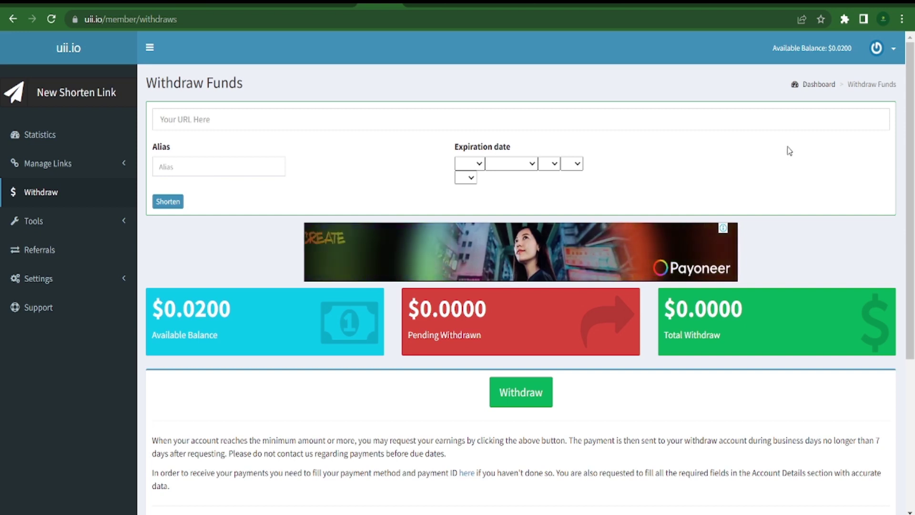
# Shorten the pasted YouTube share link with the custom alias rrtyw.
pyautogui.click(342, 118)
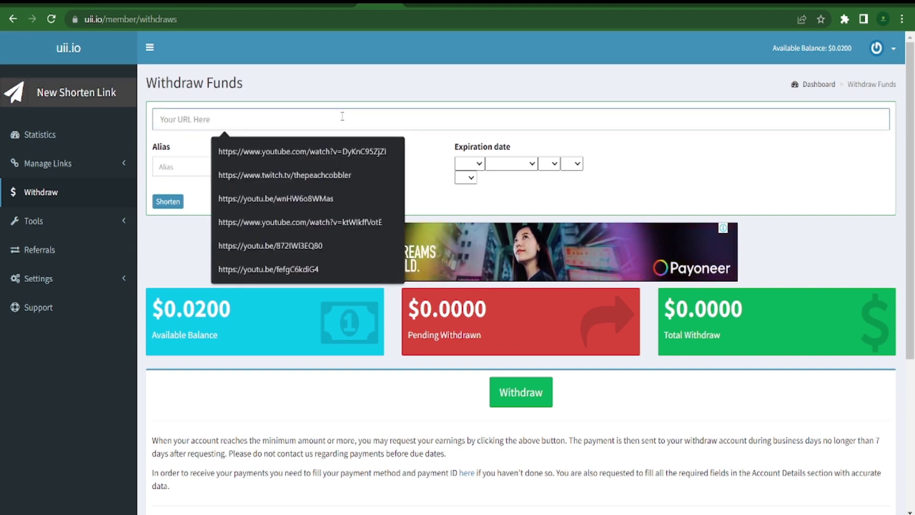
pyautogui.hotkey('ctrl', 'v')
pyautogui.click(230, 163)
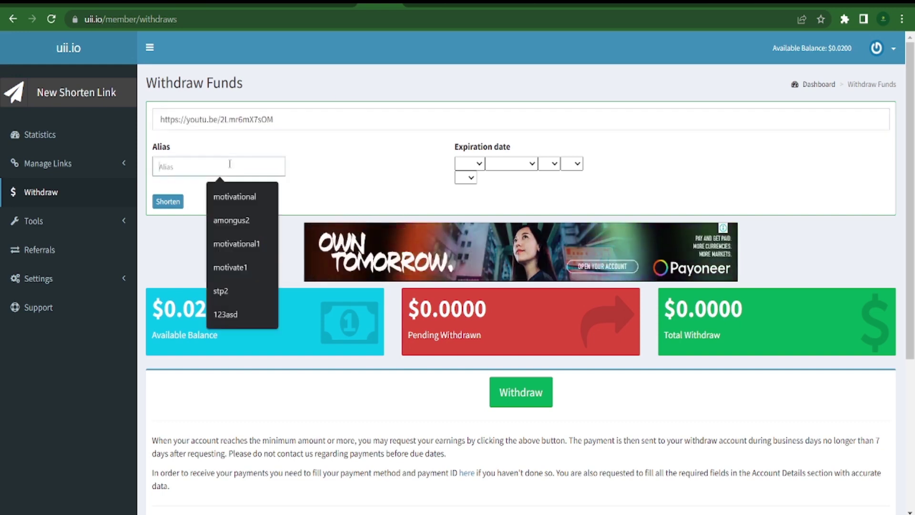
pyautogui.write('rrtyw')
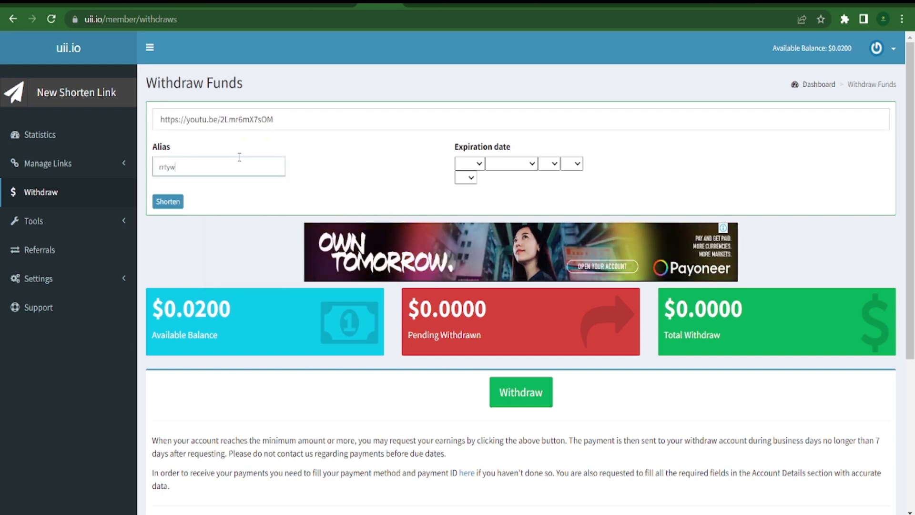
pyautogui.click(175, 202)
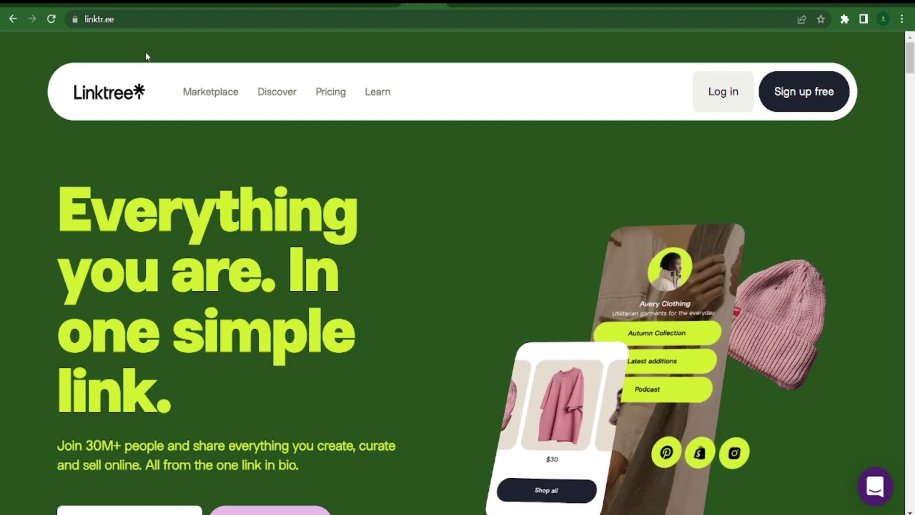
# Sign up for a free Linktree account and reach the empty Links admin page.
pyautogui.scroll(-3, 162, 142)
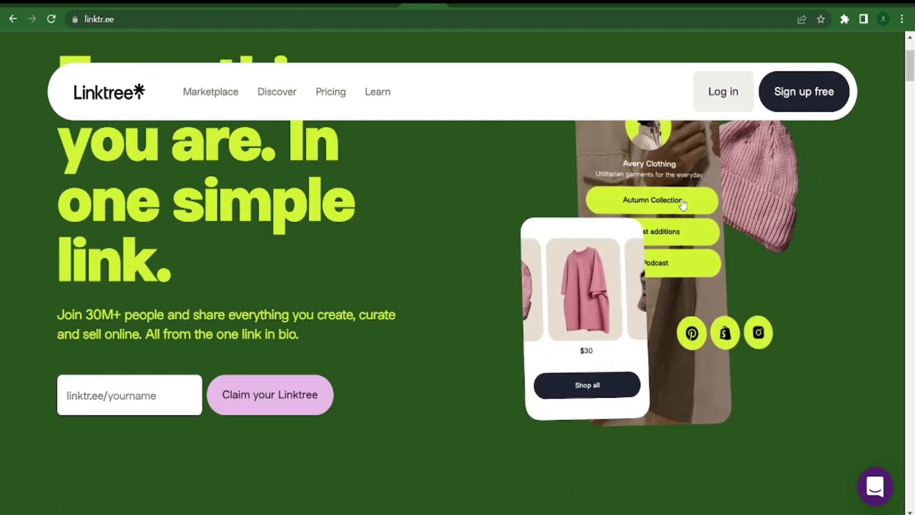
pyautogui.scroll(2, 629, 262)
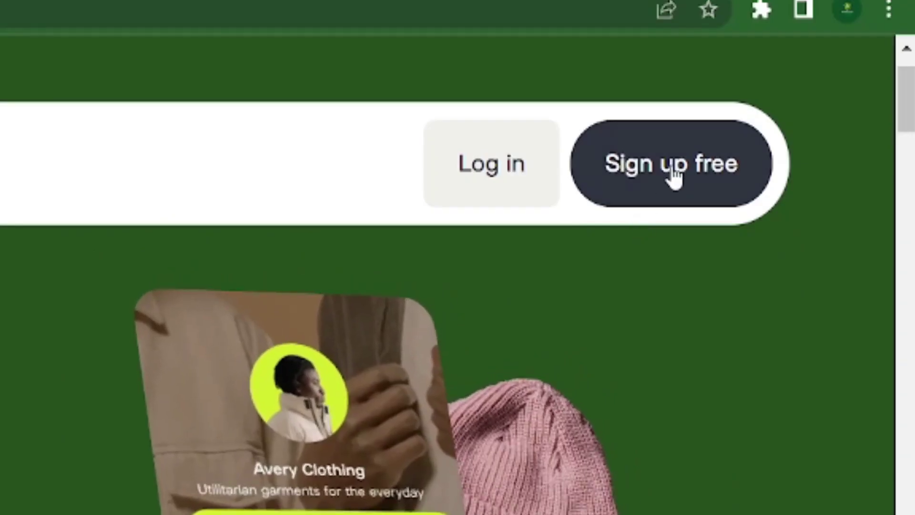
pyautogui.click(673, 164)
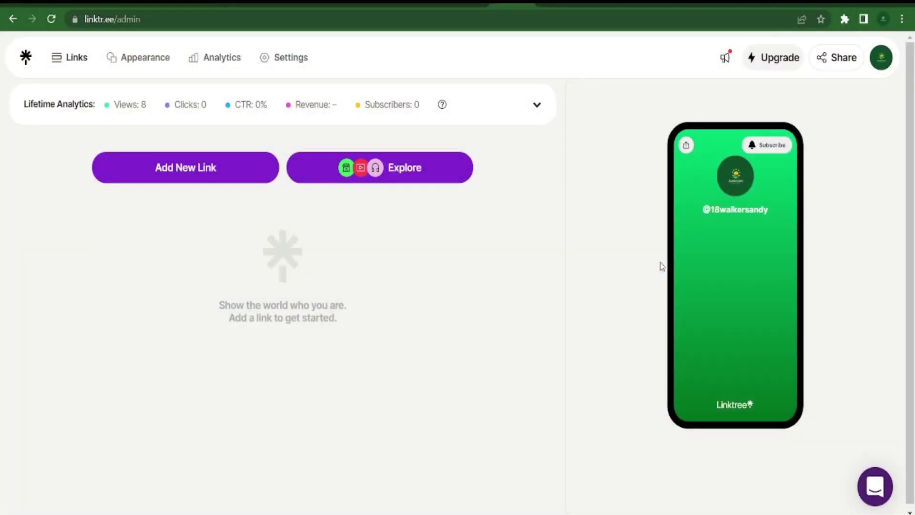
pyautogui.click(209, 167)
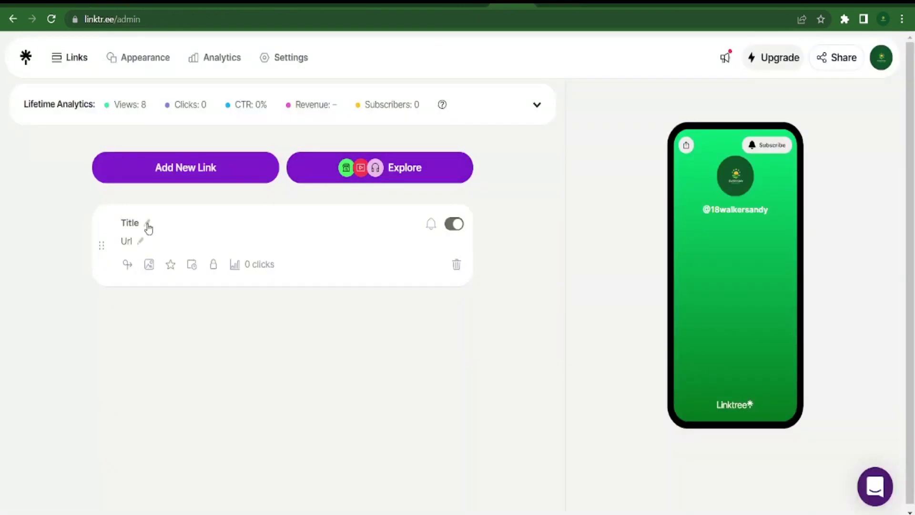
pyautogui.click(149, 228)
pyautogui.hotkey('ctrl', 'v')
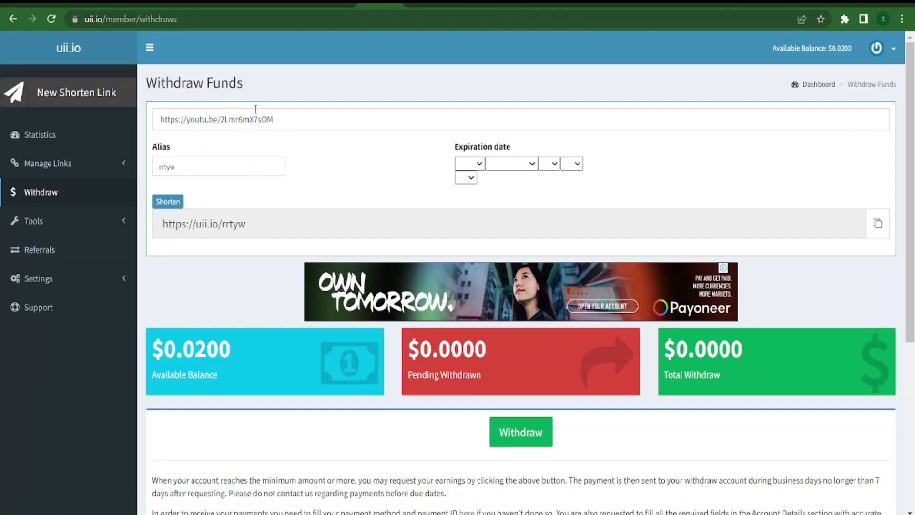
pyautogui.click(877, 225)
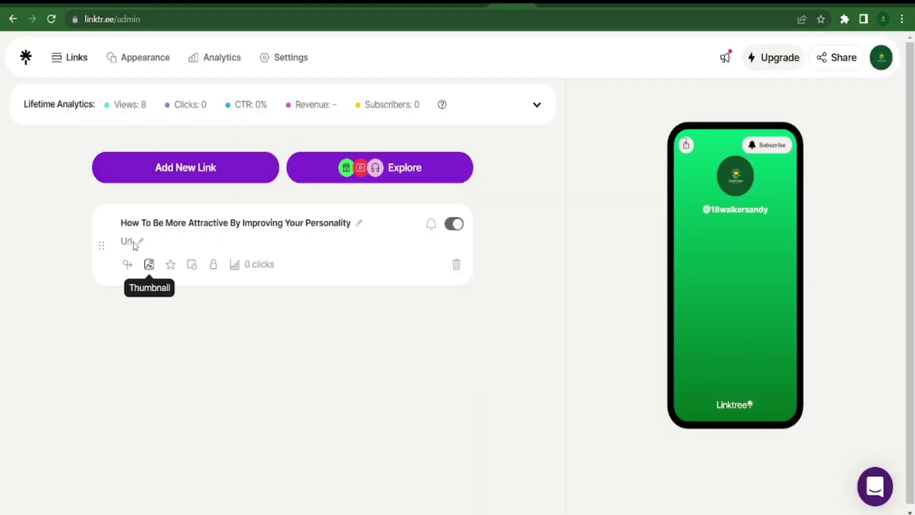
pyautogui.click(134, 243)
pyautogui.hotkey('ctrl', 'v')
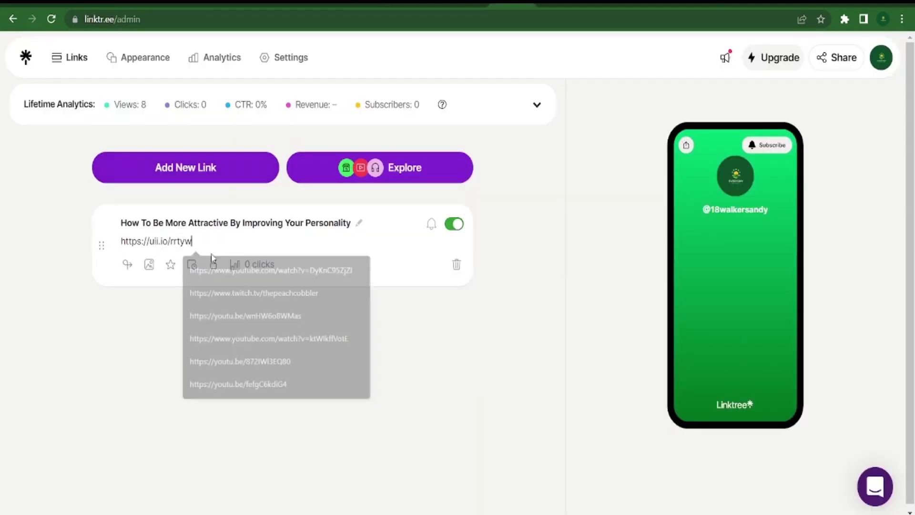
pyautogui.click(487, 264)
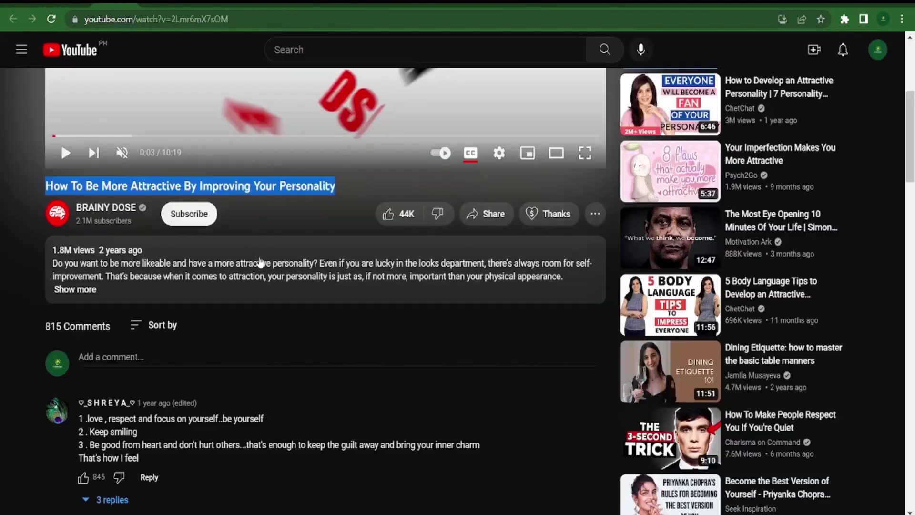
# Add a second, empty link card on the Linktree admin page.
pyautogui.scroll(6, 292, 235)
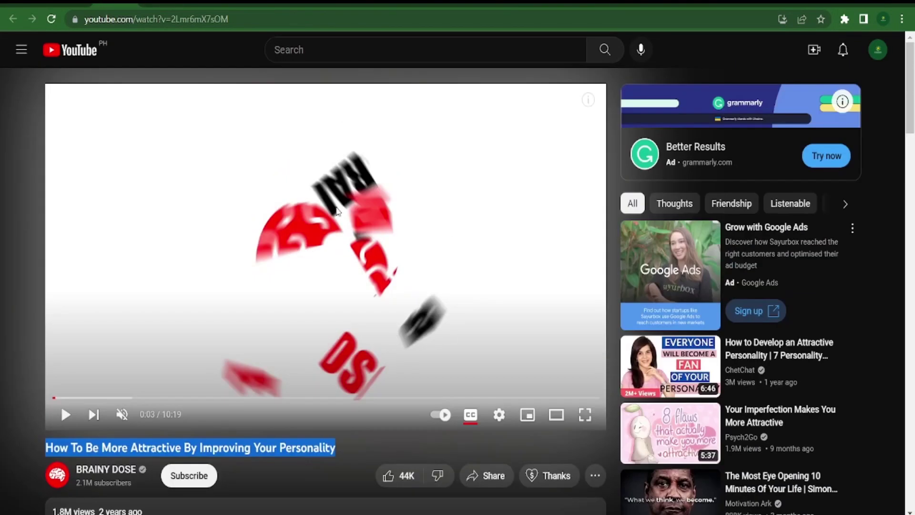
pyautogui.click(1, 300)
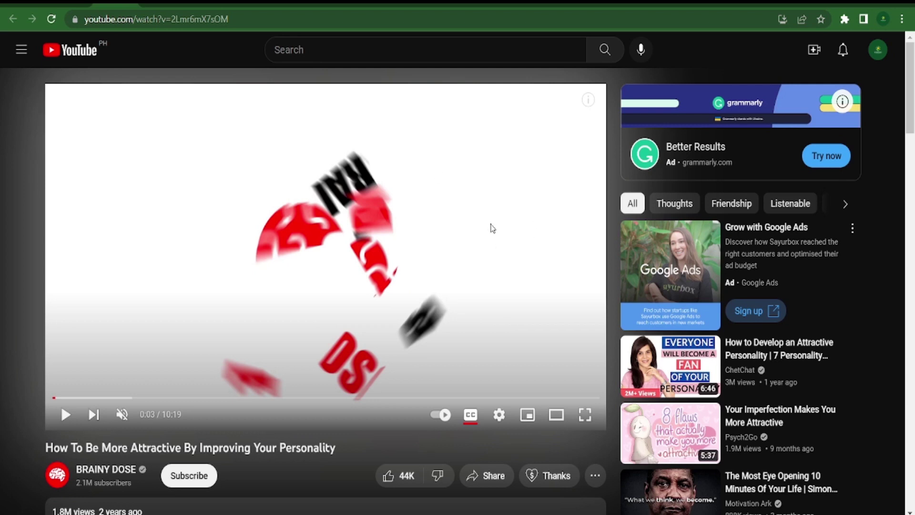
pyautogui.click(514, 5)
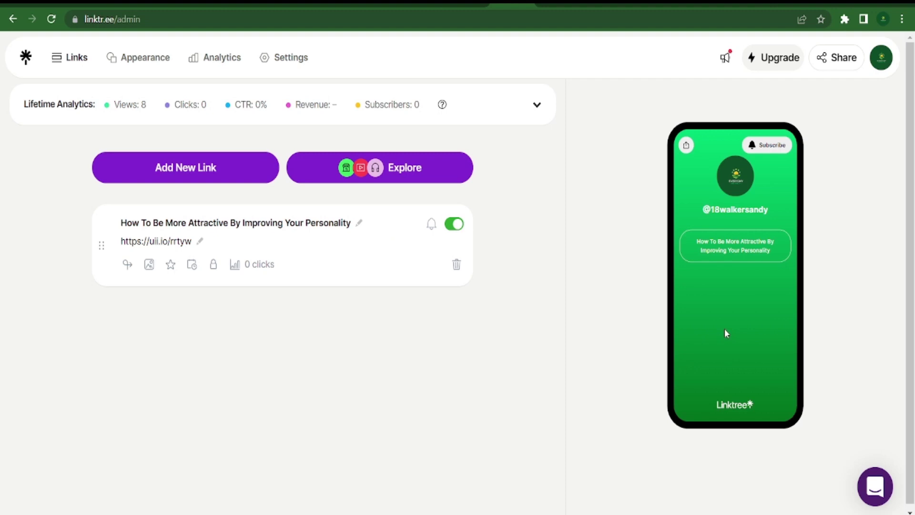
pyautogui.click(205, 172)
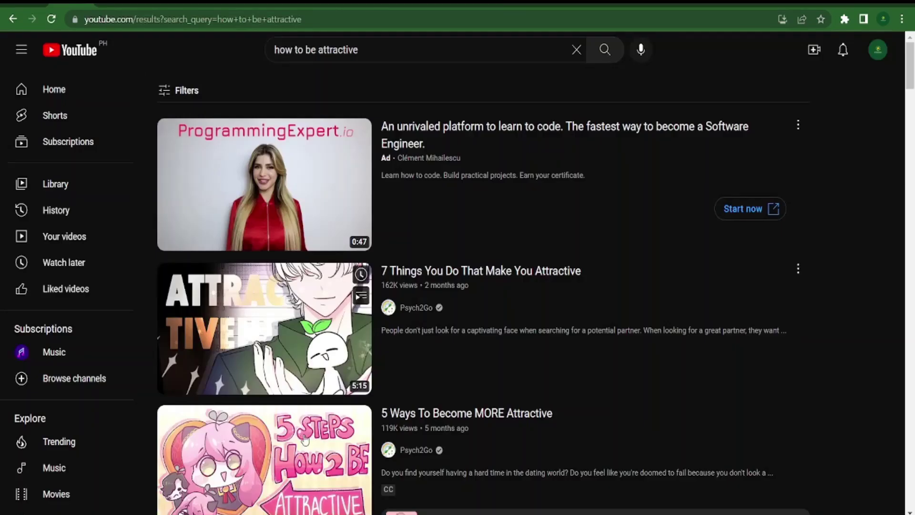
# Copy the share link for 'How To Be More Attractive (Easy Ways)' and return to uii.io.
pyautogui.scroll(-7, 476, 286)
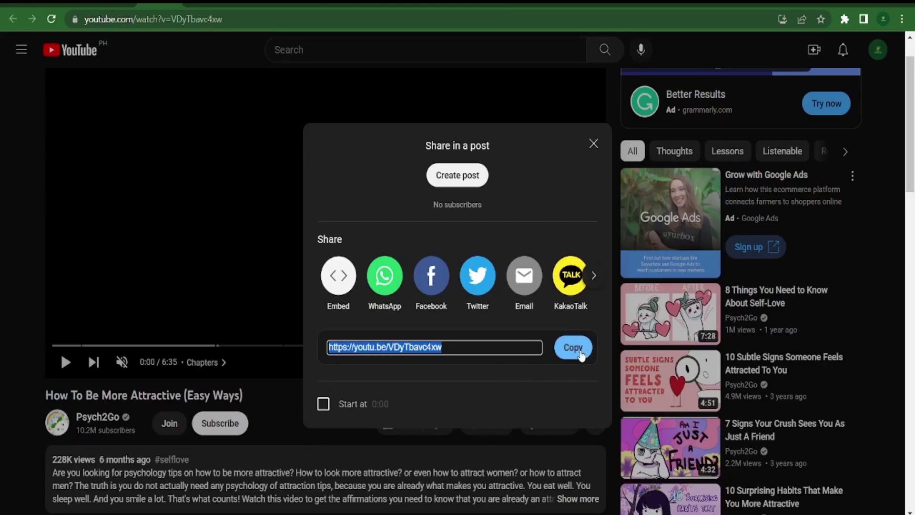
pyautogui.click(581, 355)
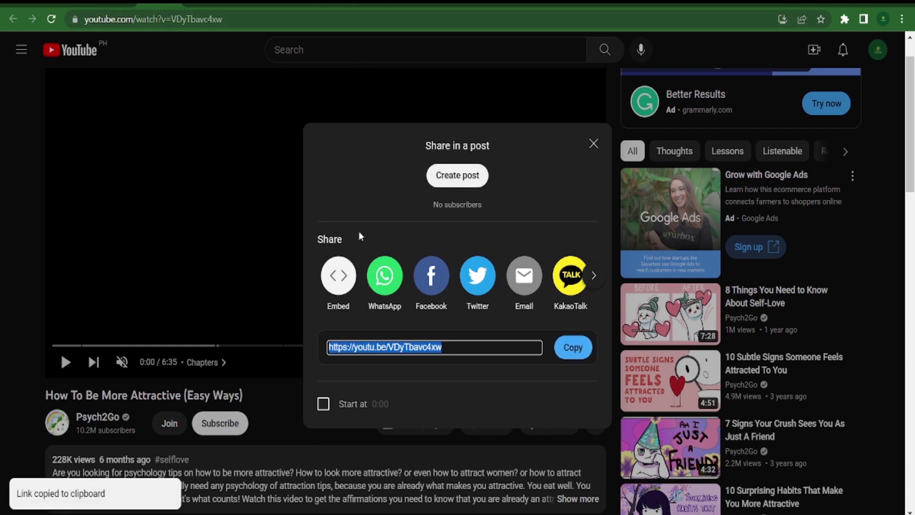
pyautogui.click(379, 2)
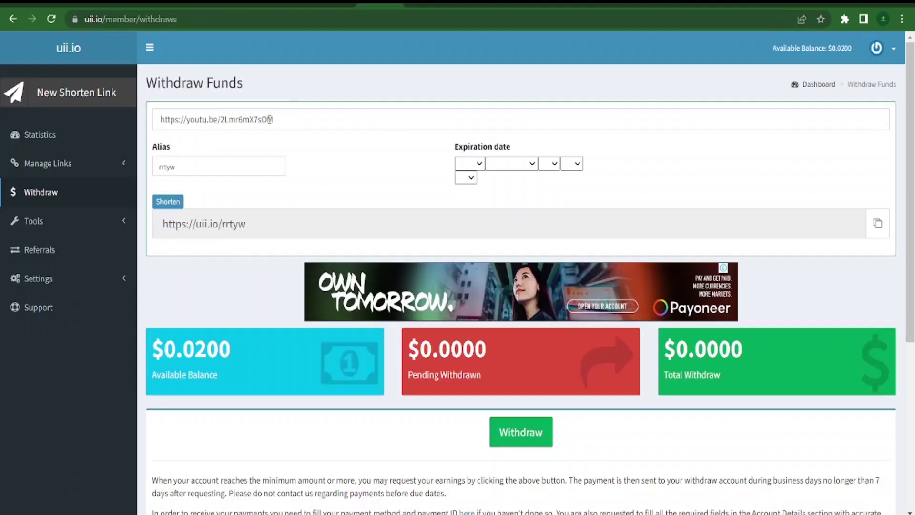
pyautogui.tripleClick(295, 114)
pyautogui.hotkey('ctrl', 'v')
pyautogui.click(205, 170)
pyautogui.write('1')
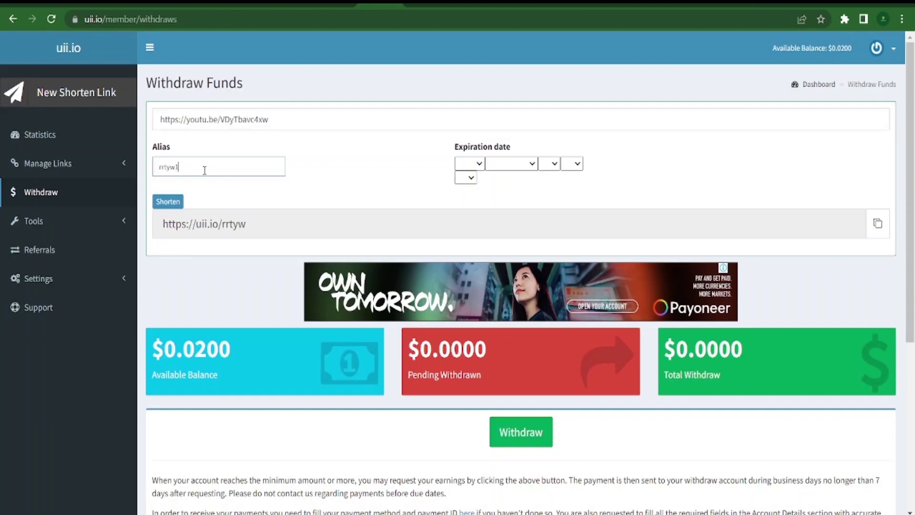
pyautogui.click(168, 201)
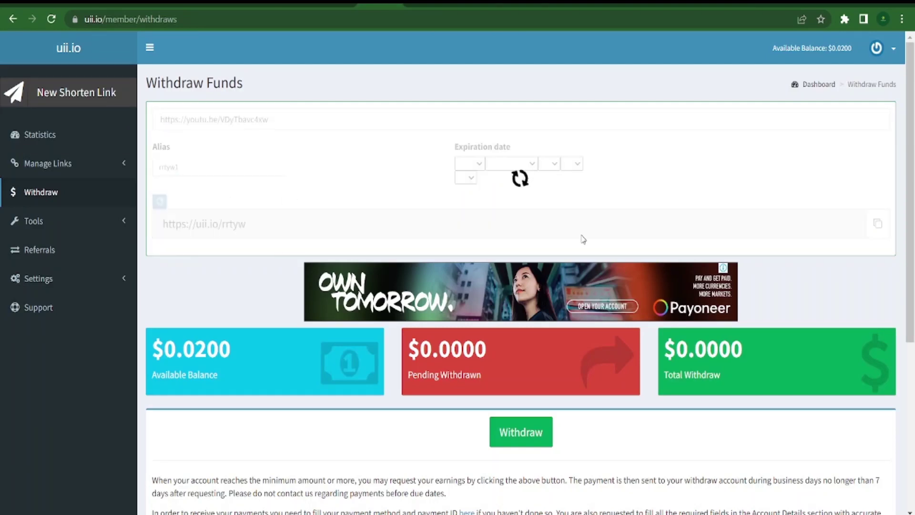
pyautogui.click(878, 225)
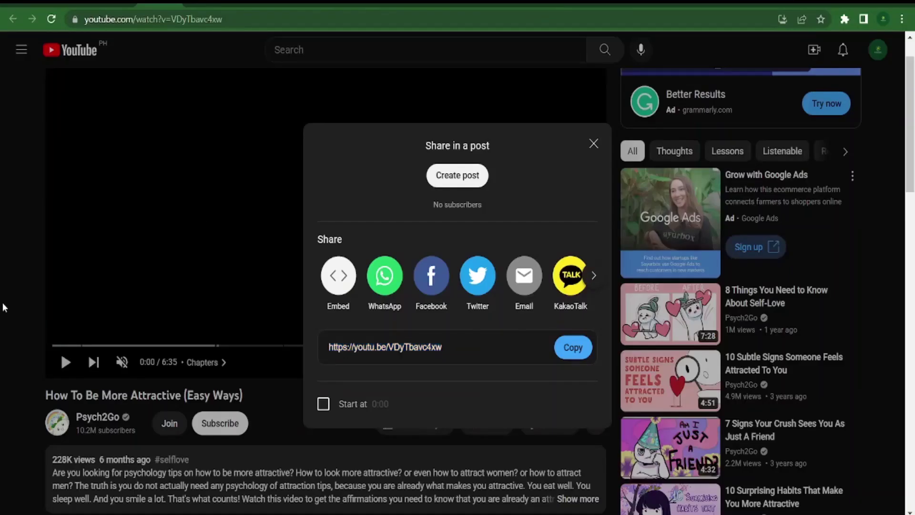
# Title the second Linktree link 'How To Be More Attractive (Easy Ways)' using the copied YouTube title.
pyautogui.click(4, 307)
pyautogui.moveTo(46, 395); pyautogui.dragTo(279, 413)
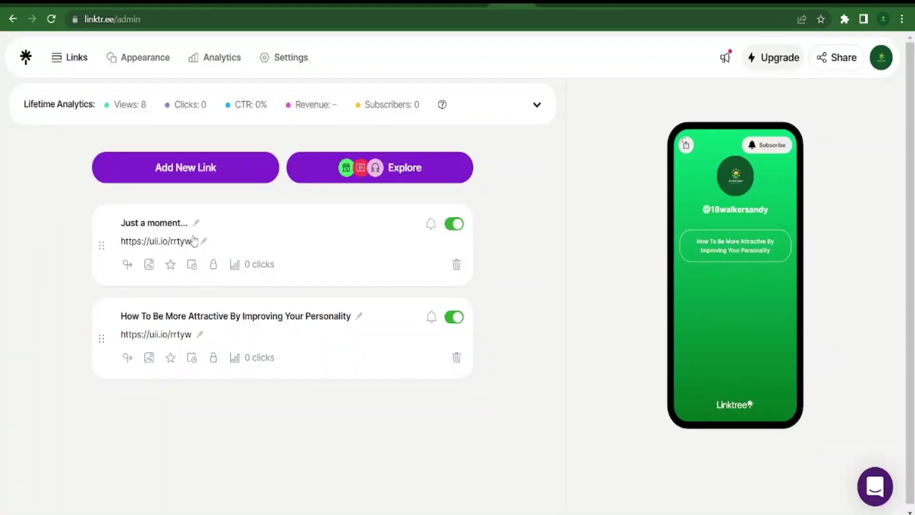
pyautogui.click(174, 224)
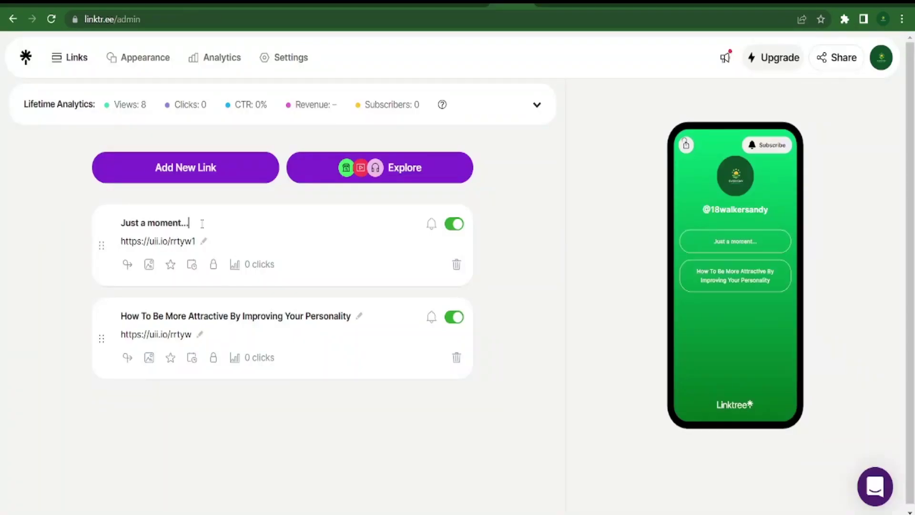
pyautogui.hotkey('ctrl', 'a')
pyautogui.hotkey('ctrl', 'v')
pyautogui.click(624, 232)
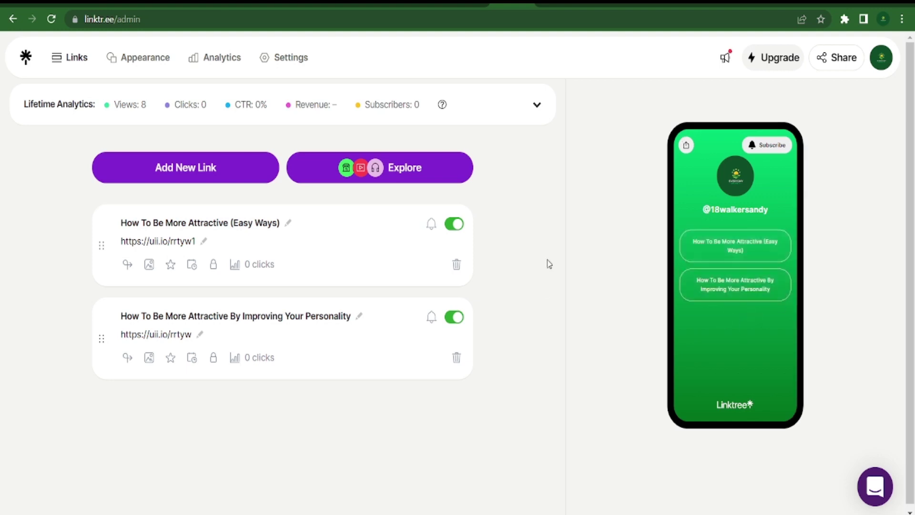
# Add a third link card, leave it unfilled, and delete the unused empty card.
pyautogui.click(234, 173)
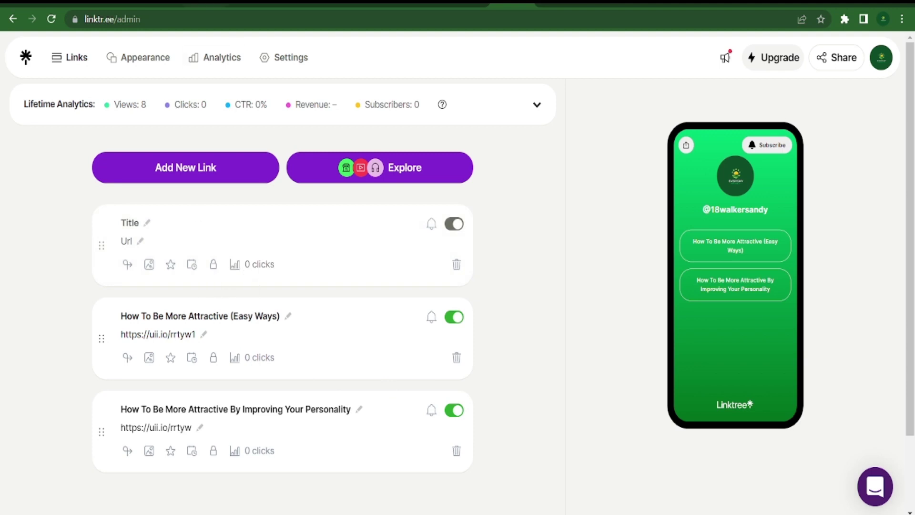
pyautogui.click(204, 2)
pyautogui.scroll(-4, 326, 324)
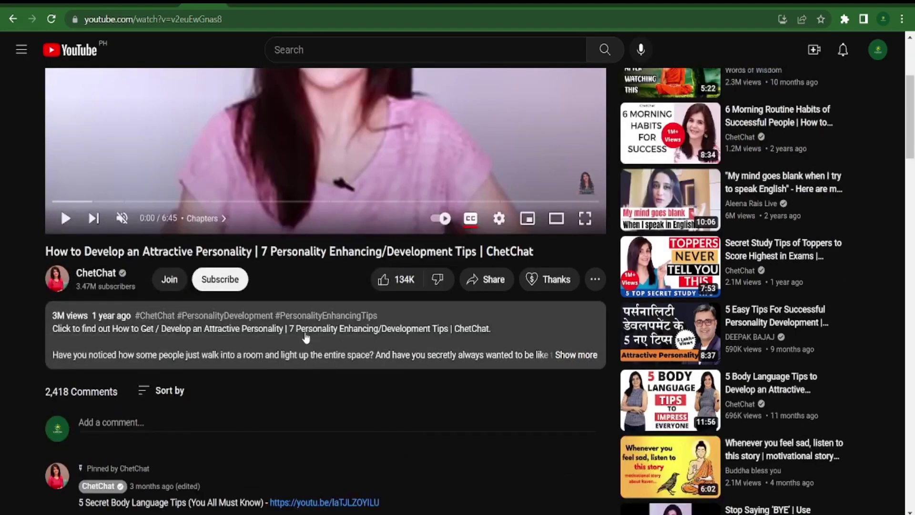
pyautogui.click(512, 2)
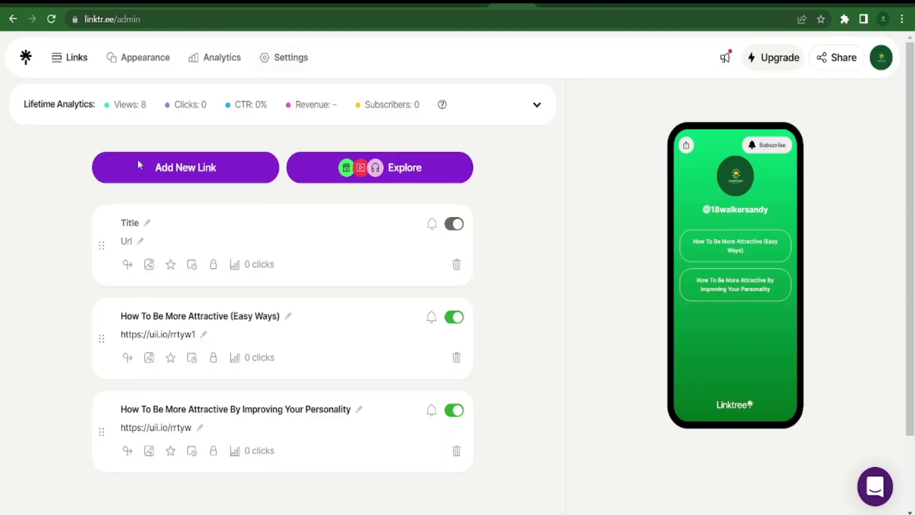
pyautogui.click(138, 247)
pyautogui.click(148, 229)
pyautogui.hotkey('ctrl', 'v')
pyautogui.hotkey('ctrl', 'z')
pyautogui.click(453, 265)
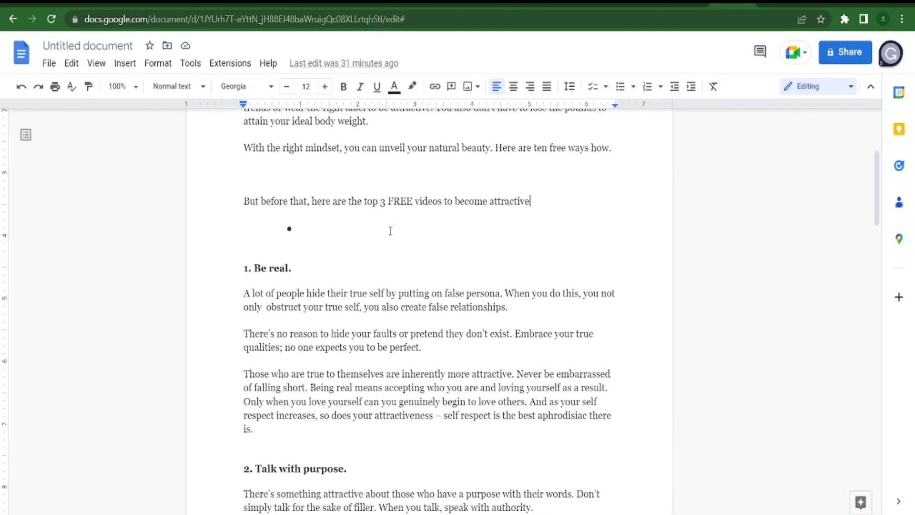
# Place the cursor in the empty bullet under 'top 3 FREE videos' and return to Linktree admin.
pyautogui.scroll(20, 375, 323)
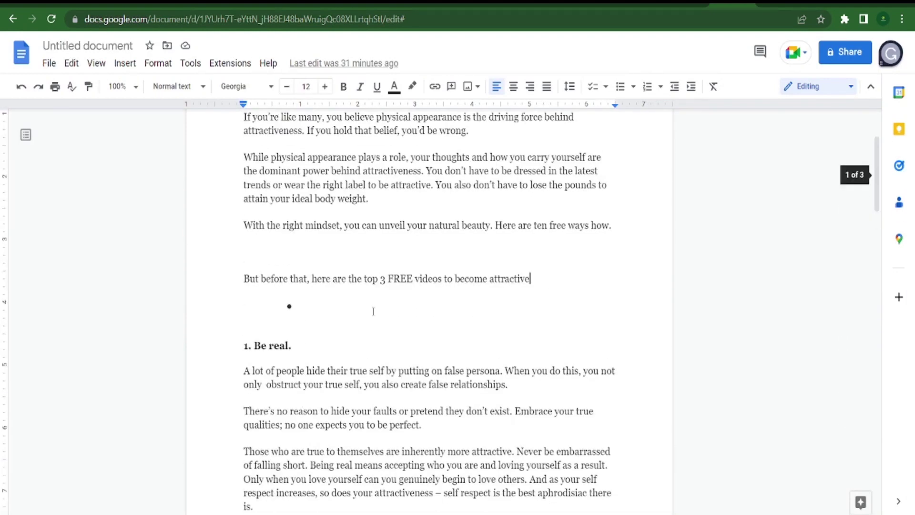
pyautogui.moveTo(279, 195); pyautogui.dragTo(573, 210)
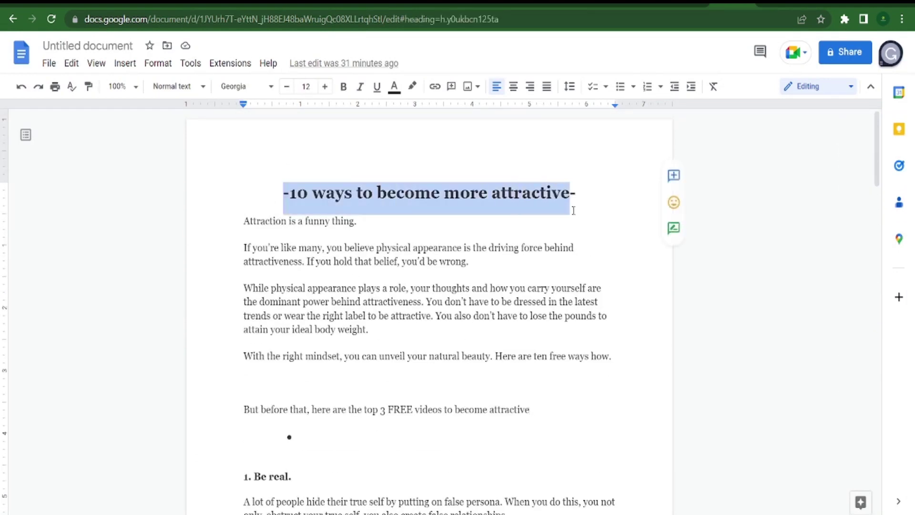
pyautogui.click(578, 248)
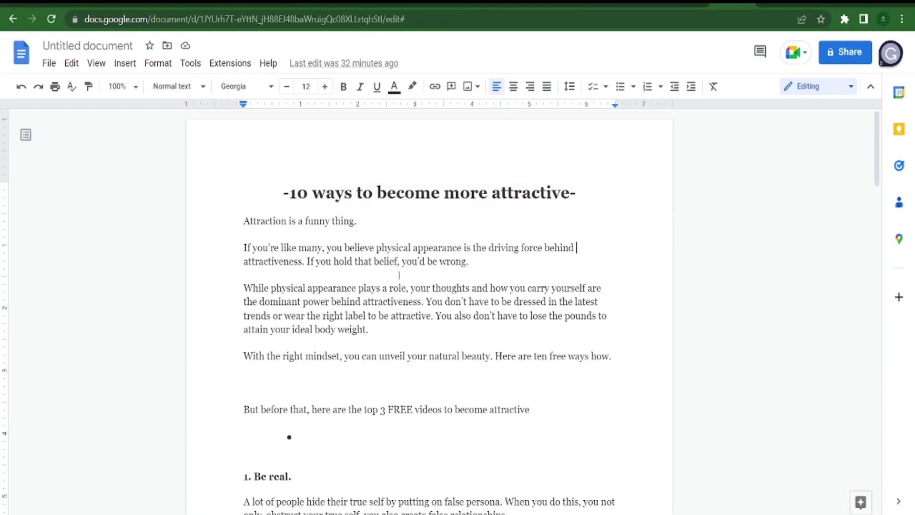
pyautogui.scroll(-4, 399, 275)
pyautogui.moveTo(365, 213); pyautogui.dragTo(553, 213)
pyautogui.click(521, 265)
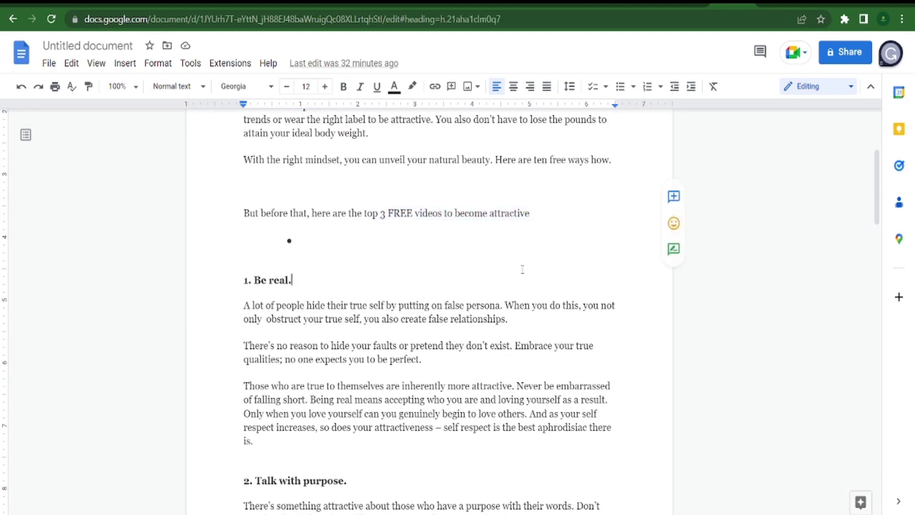
pyautogui.click(320, 238)
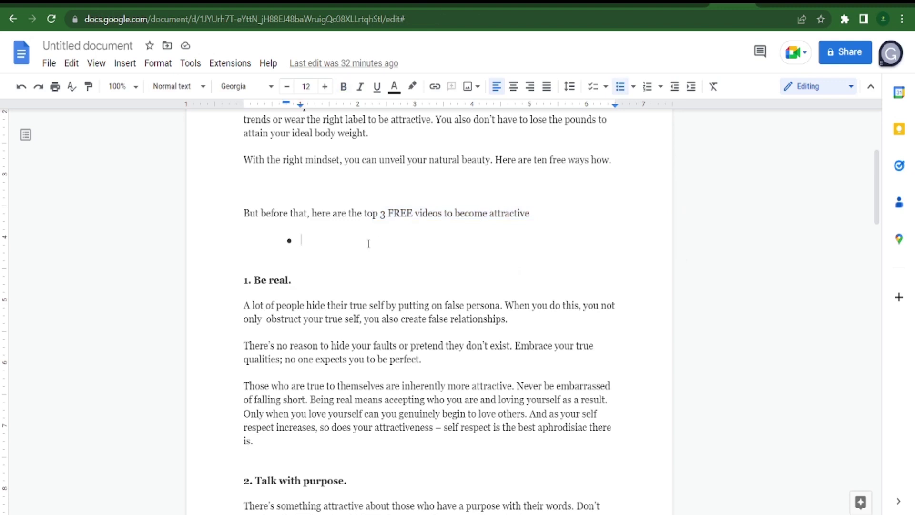
pyautogui.click(499, 7)
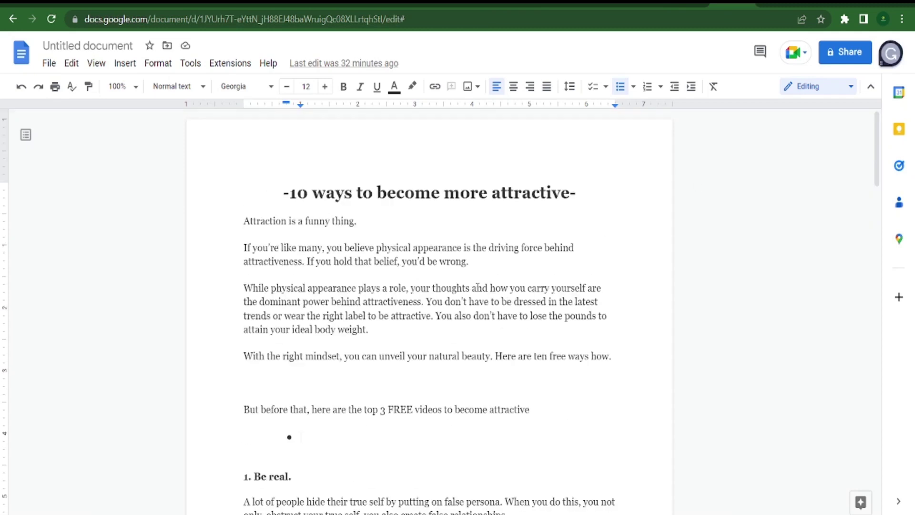
pyautogui.hotkey('ctrl', 'Tab')
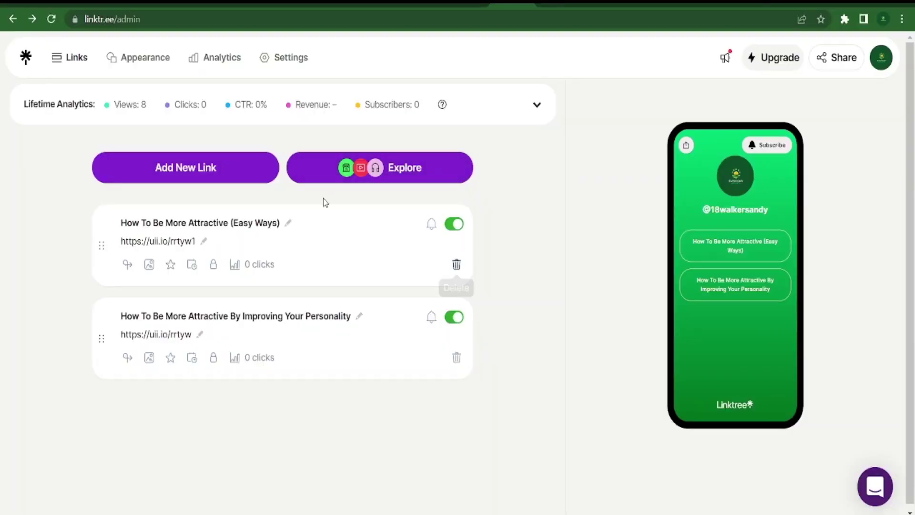
# Copy the Linktree page's public linktr.ee address from the Share options.
pyautogui.click(129, 110)
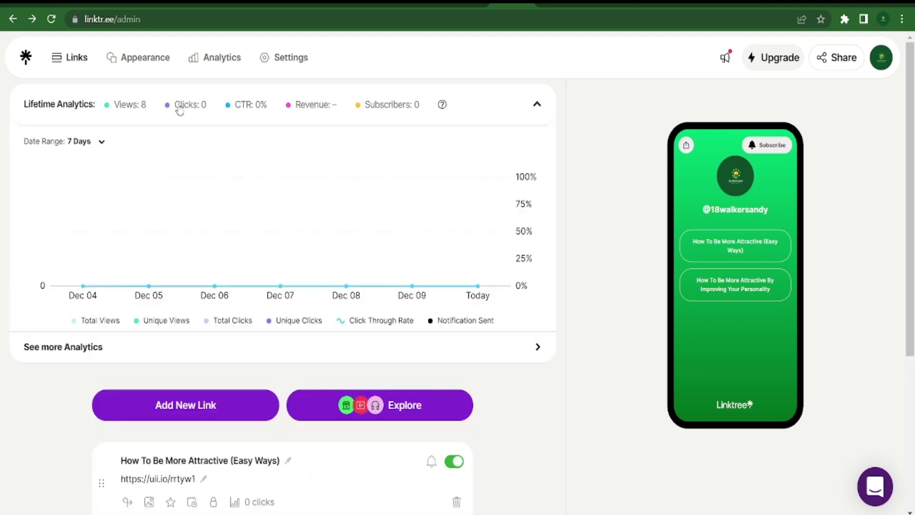
pyautogui.click(181, 109)
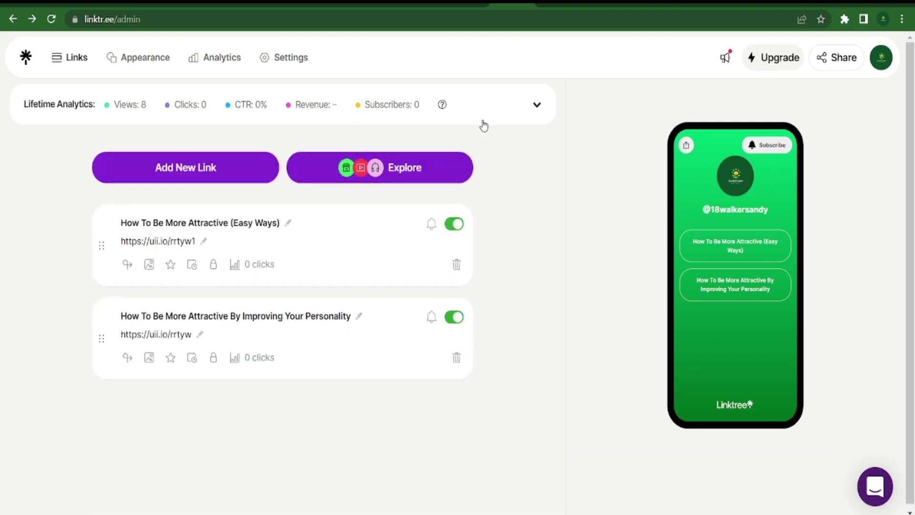
pyautogui.click(858, 66)
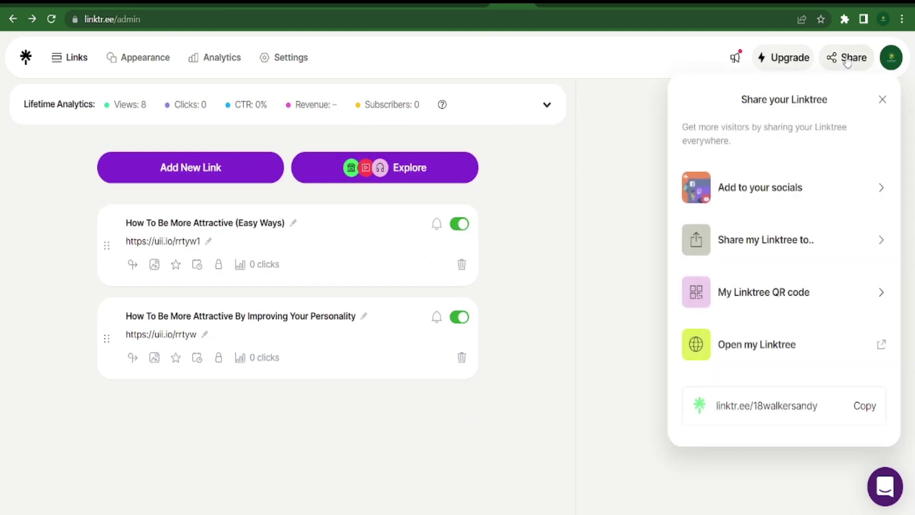
pyautogui.click(864, 405)
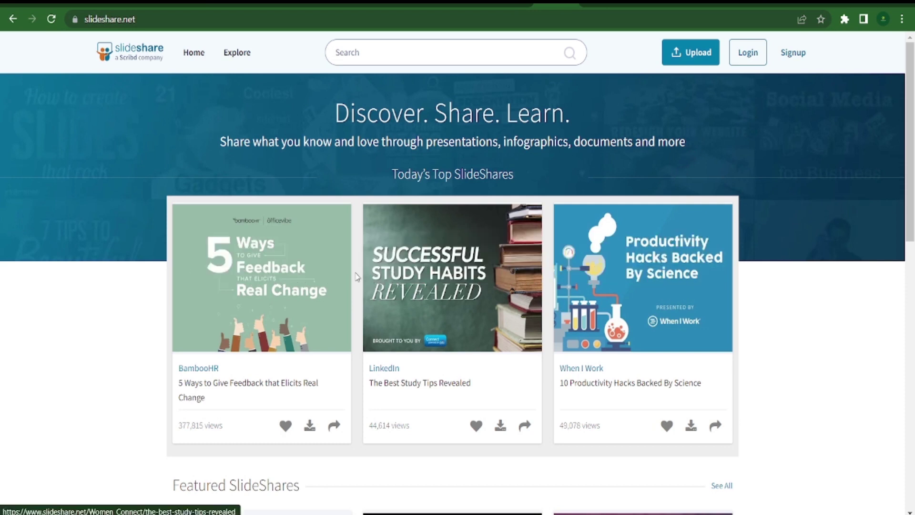
# Scroll through the SlideShare homepage to look it over.
pyautogui.click(684, 208)
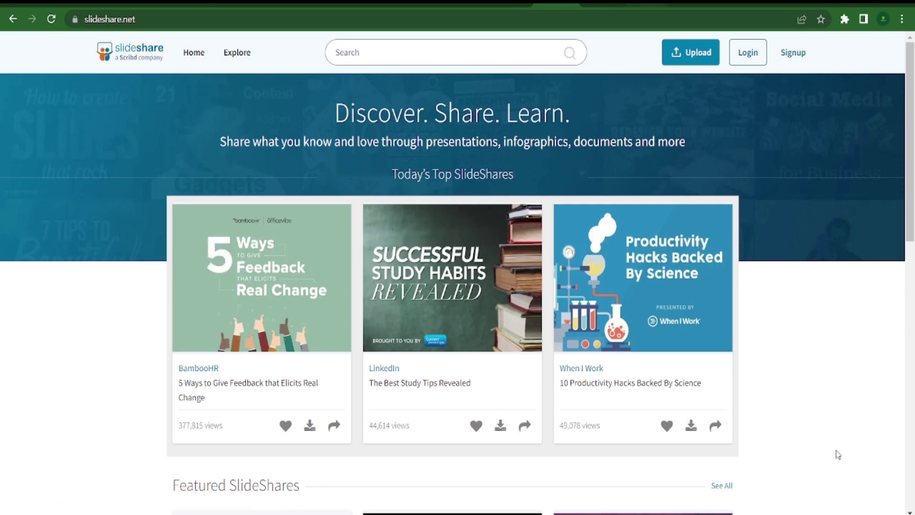
pyautogui.scroll(-12, 480, 286)
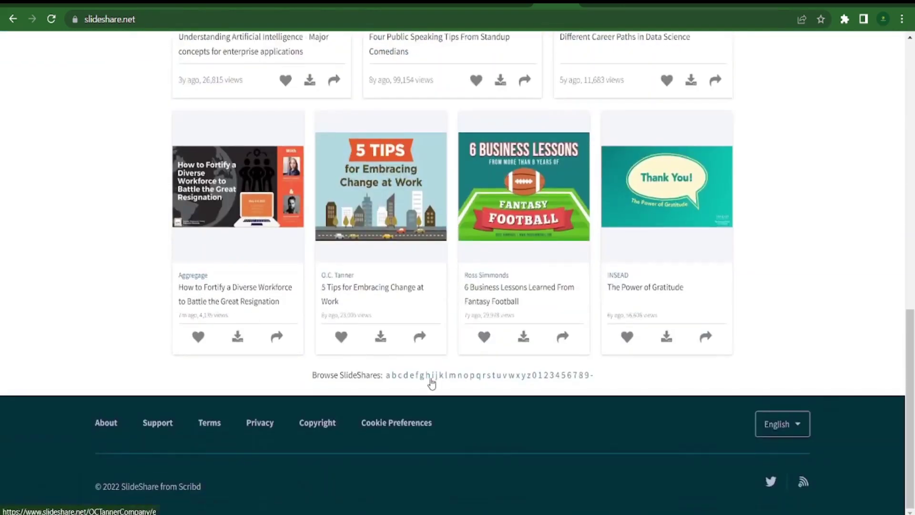
pyautogui.scroll(12, 431, 383)
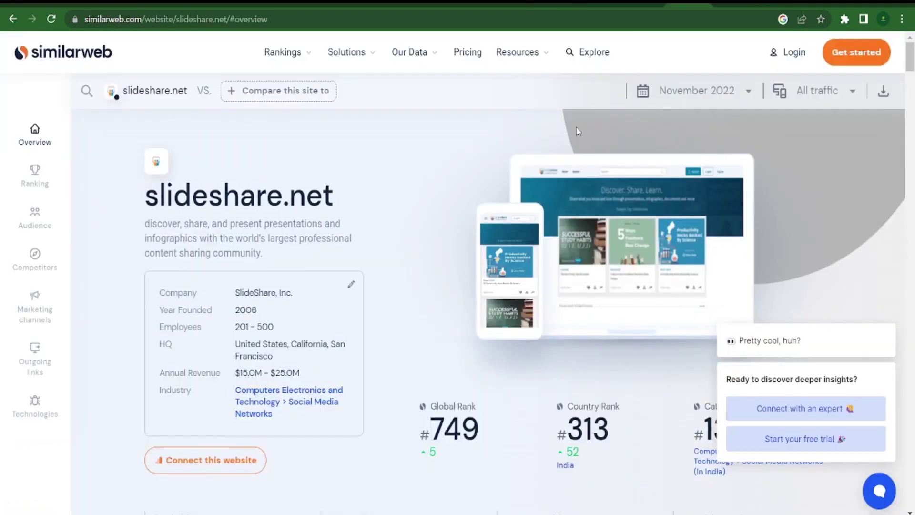
pyautogui.scroll(-3, 702, 264)
pyautogui.scroll(-3, 701, 264)
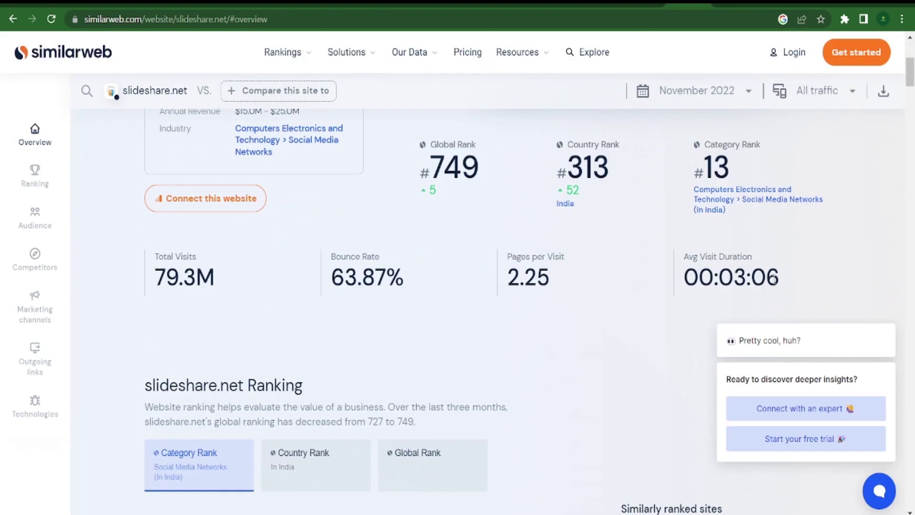
pyautogui.moveTo(154, 277); pyautogui.dragTo(261, 278)
pyautogui.moveTo(332, 285); pyautogui.dragTo(418, 284)
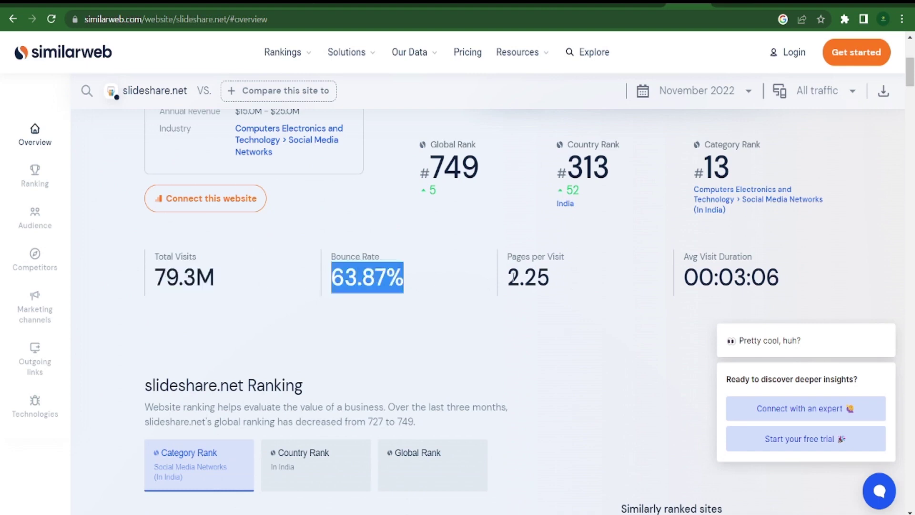
pyautogui.moveTo(507, 284); pyautogui.dragTo(553, 284)
pyautogui.click(816, 256)
pyautogui.moveTo(743, 258)
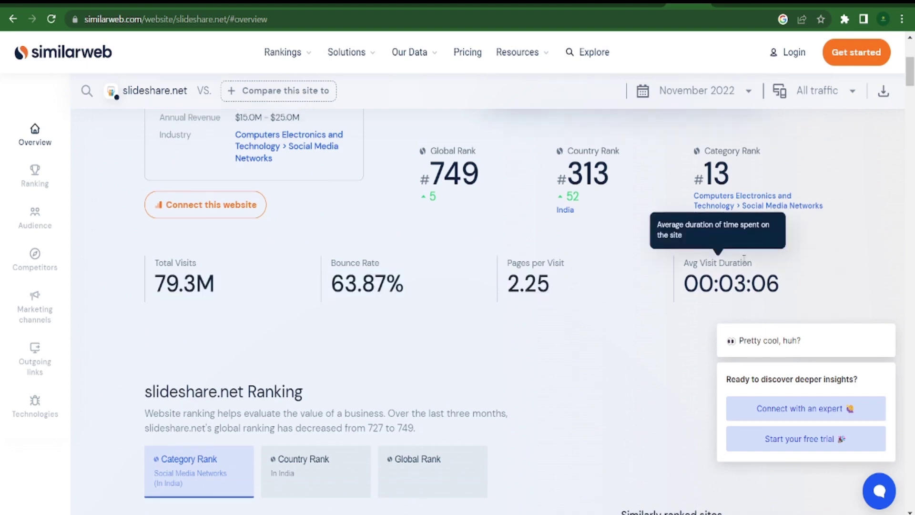
pyautogui.scroll(5, 743, 259)
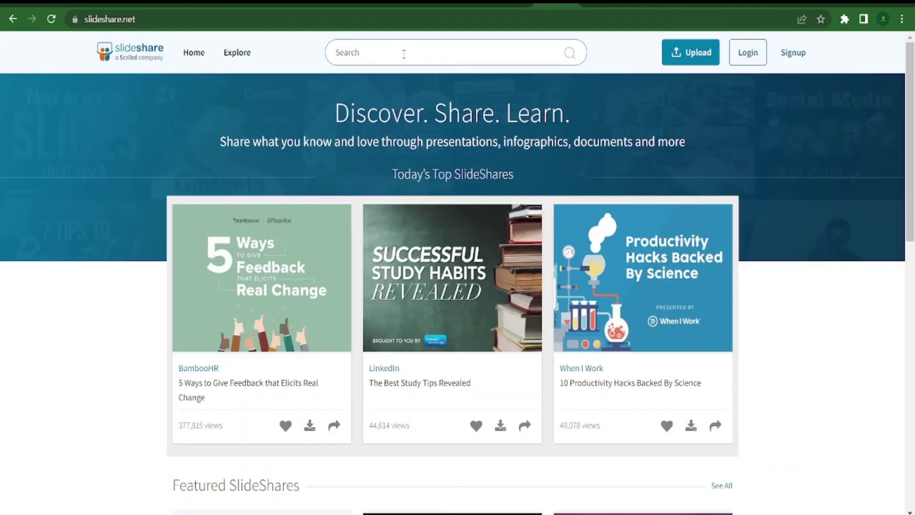
# Search SlideShare for 'attractive', review the results, and open the Upload page.
pyautogui.click(396, 51)
pyautogui.write('a')
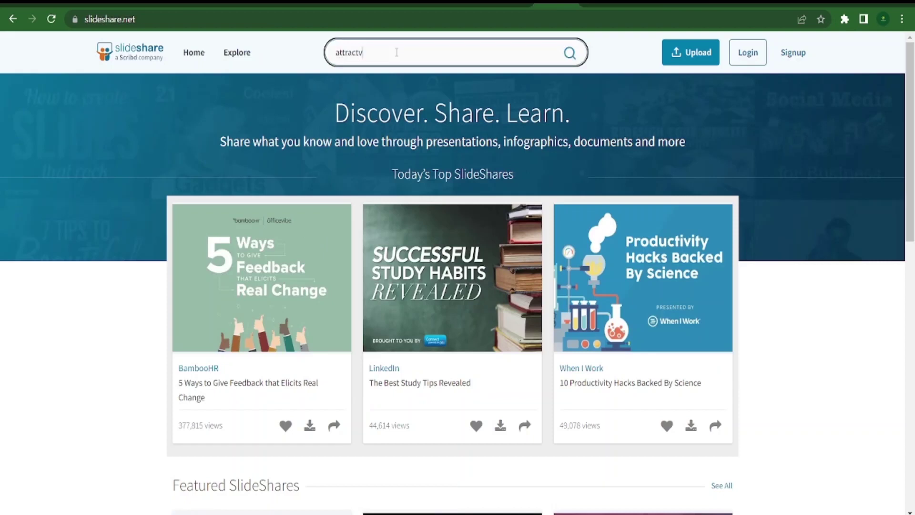
pyautogui.write('ttractive')
pyautogui.press('Return')
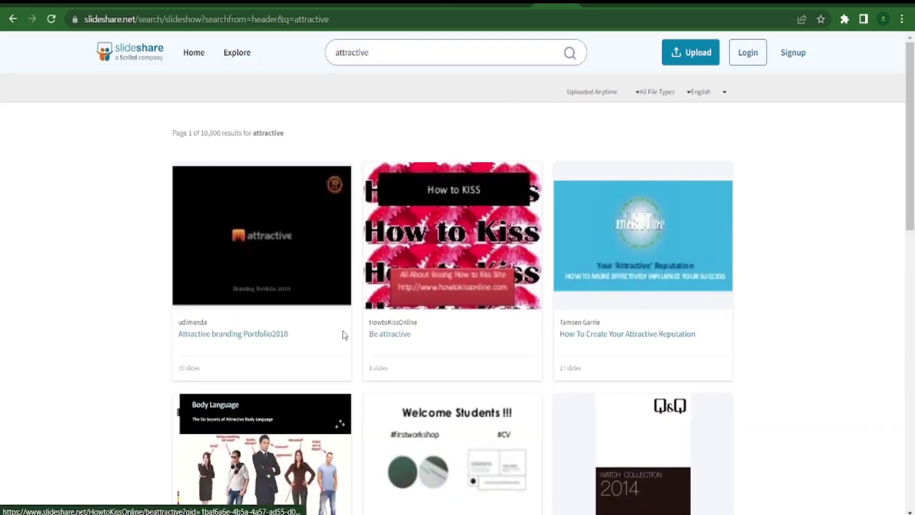
pyautogui.scroll(-3, 514, 376)
pyautogui.scroll(3, 824, 173)
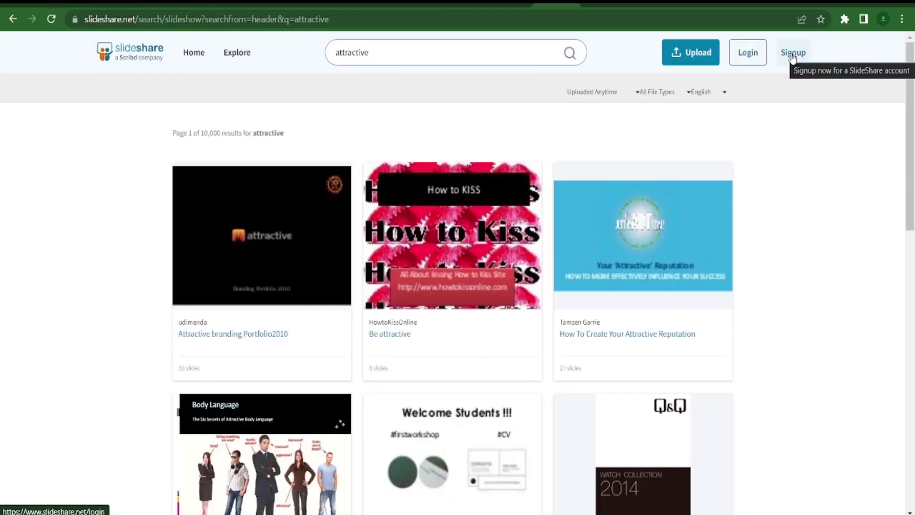
pyautogui.click(690, 52)
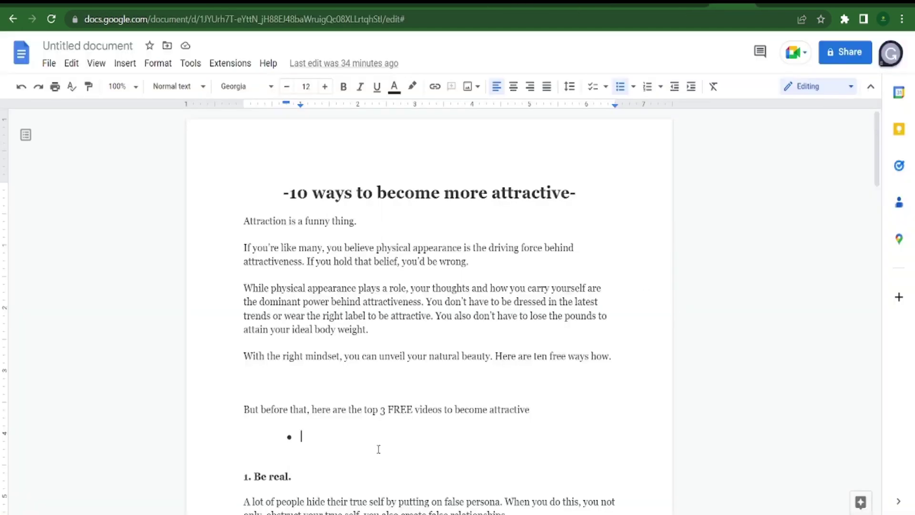
# Paste the Linktree address into the article's empty bullet, then return to Linktree admin.
pyautogui.hotkey('ctrl', 'v')
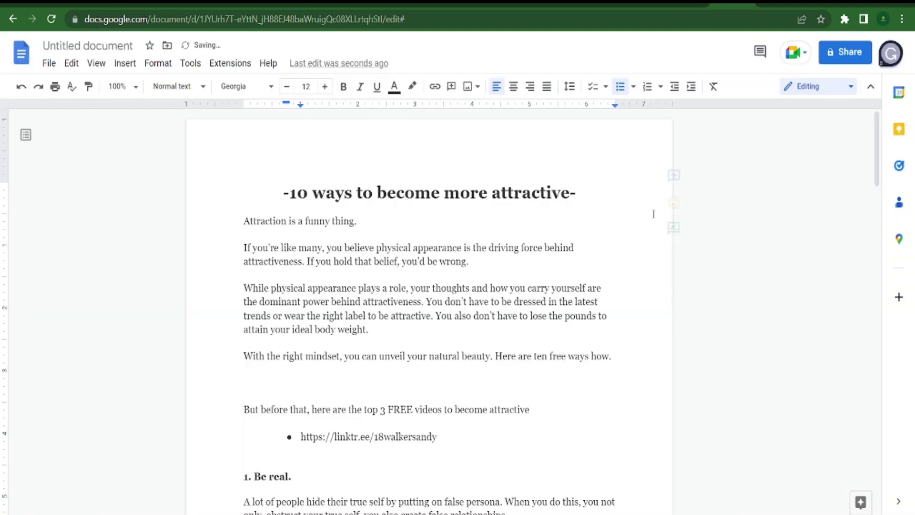
pyautogui.click(619, 193)
pyautogui.scroll(-15, 490, 347)
pyautogui.scroll(15, 467, 402)
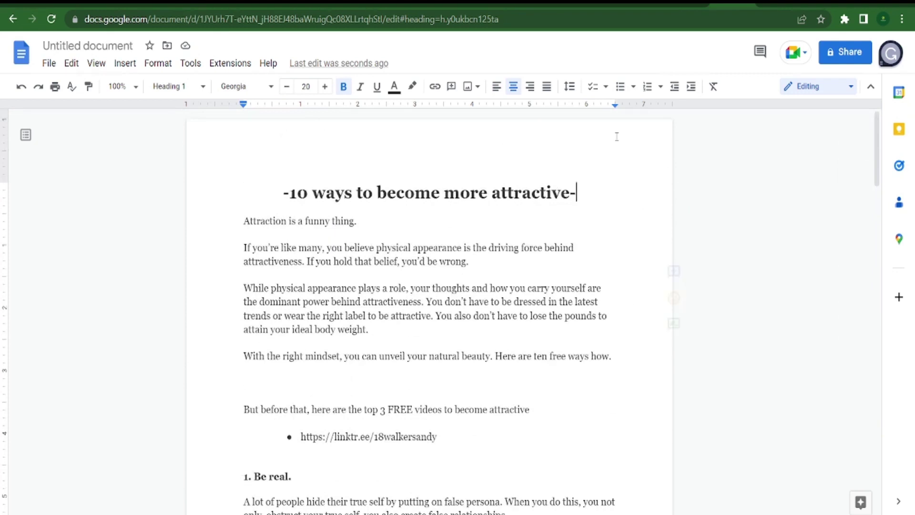
pyautogui.hotkey('ctrl', 'shift', 'Tab')
pyautogui.scroll(-1, 437, 371)
pyautogui.scroll(-14, 437, 371)
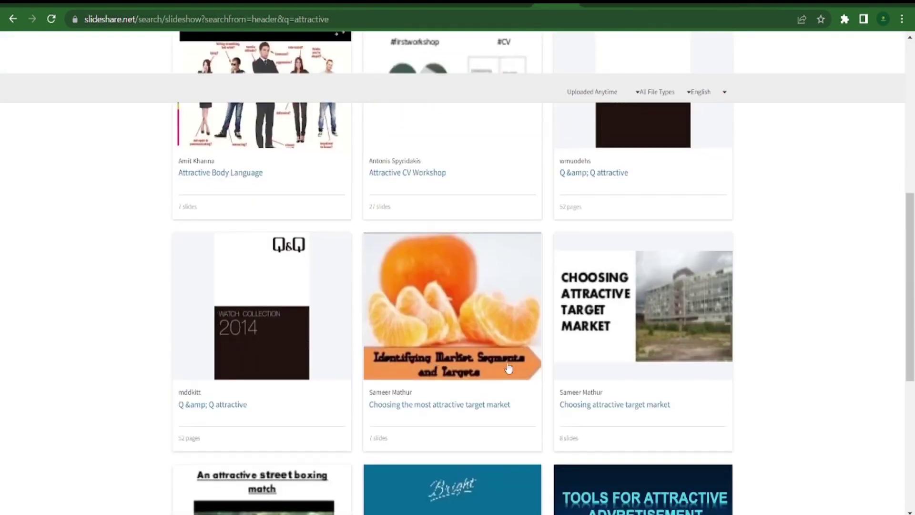
pyautogui.scroll(9, 513, 381)
pyautogui.scroll(5, 676, 392)
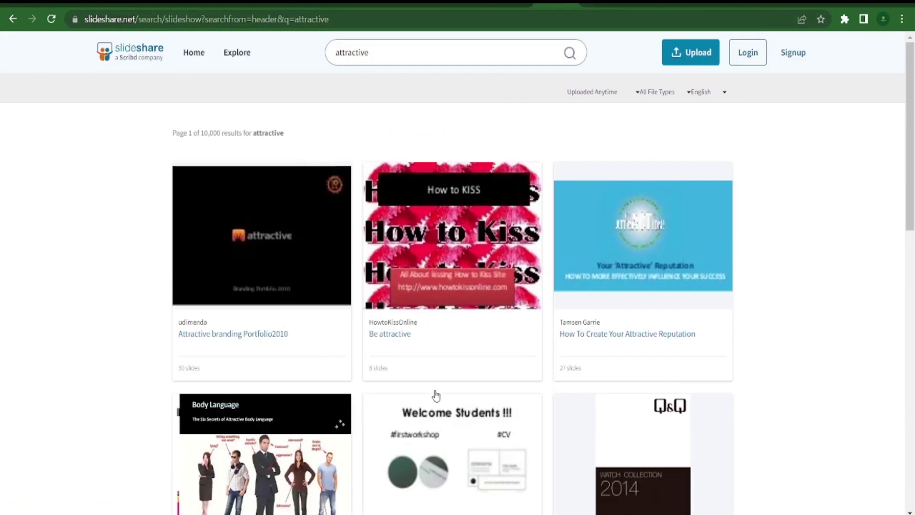
pyautogui.hotkey('ctrl', 'shift', 'Tab')
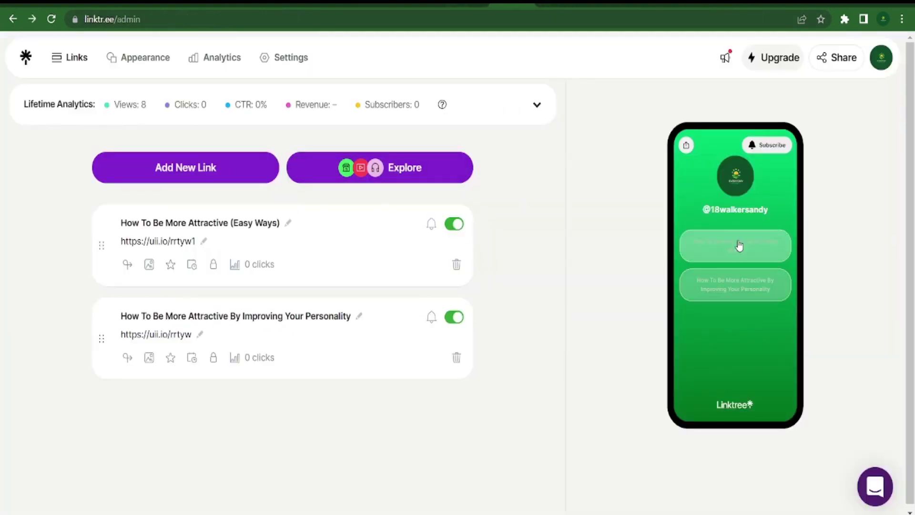